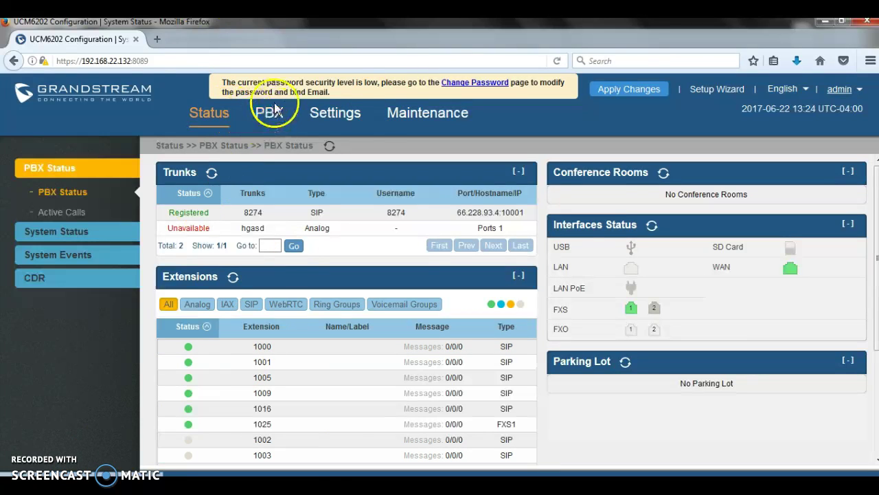
Open Network Settings > Basic Settings and select the LAN IP address 192.168.2.1
click(334, 112)
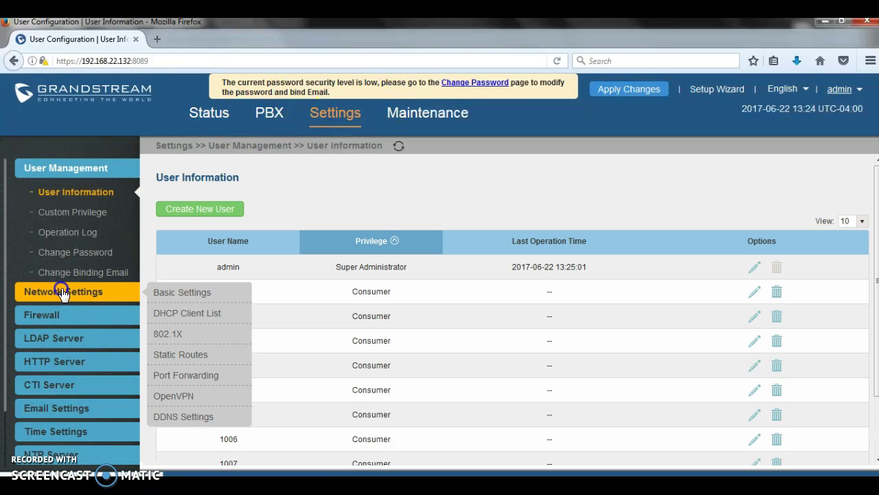
click(60, 291)
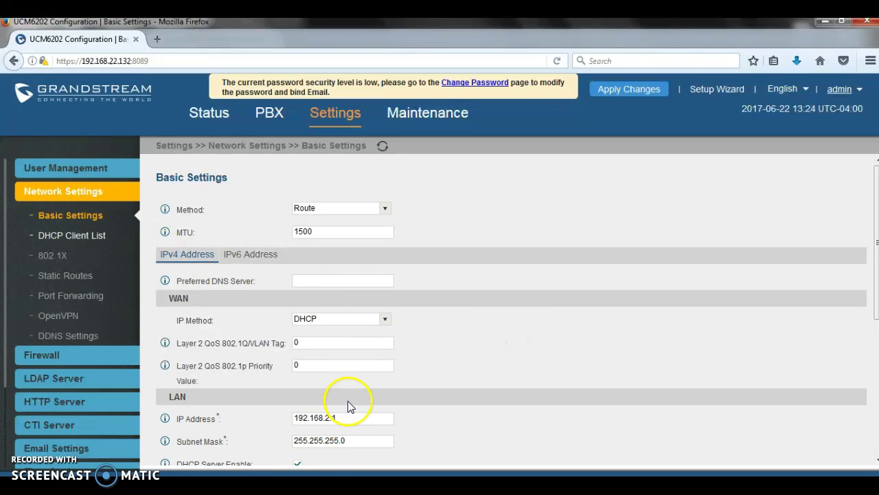
scroll(358, 398, down, 2)
click(344, 344)
click(226, 345)
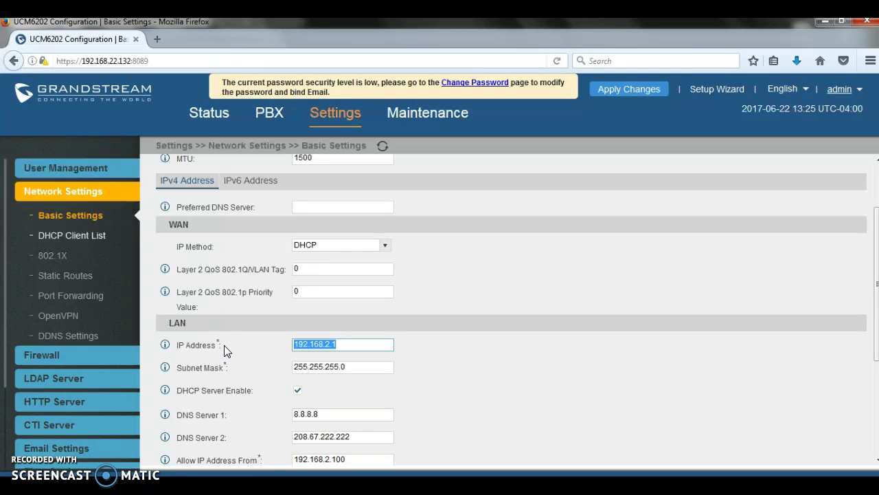
Bring the PortForwarding diagram to the front in Windows Photo Viewer
click(303, 484)
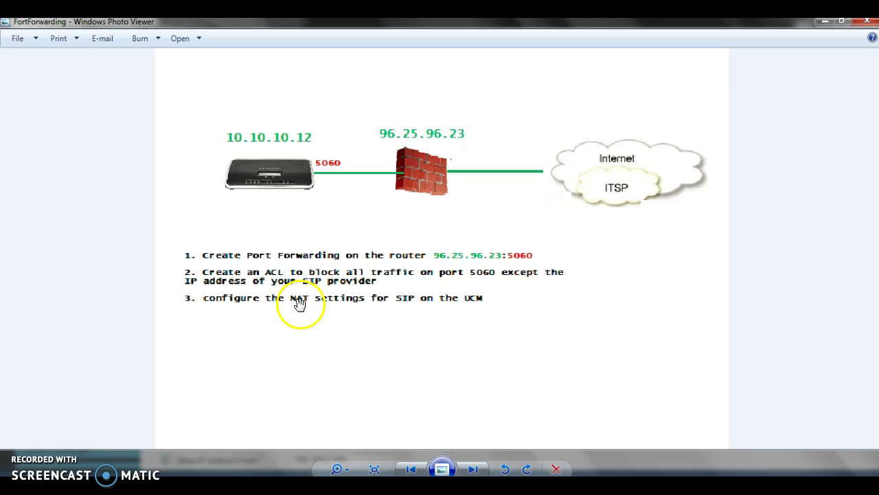
Enter 96.25.96.23 as the External Host on the PBX SIP NAT settings page
click(825, 22)
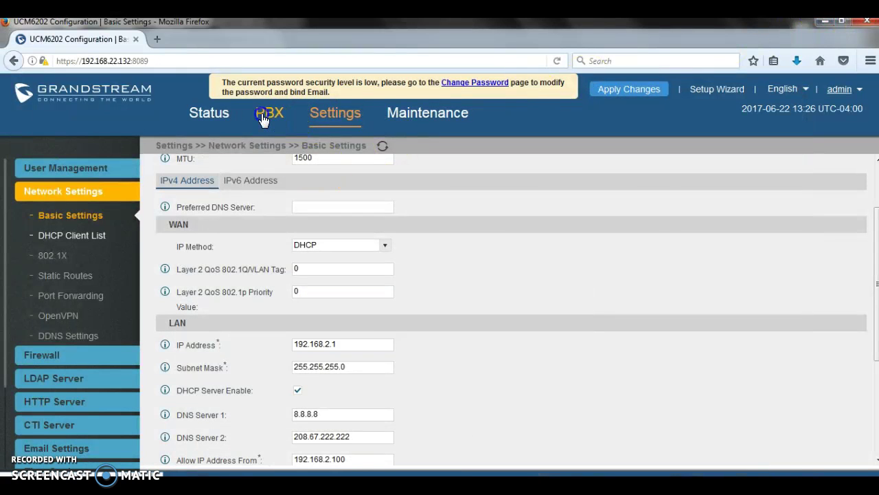
click(269, 112)
mouse_move(49, 389)
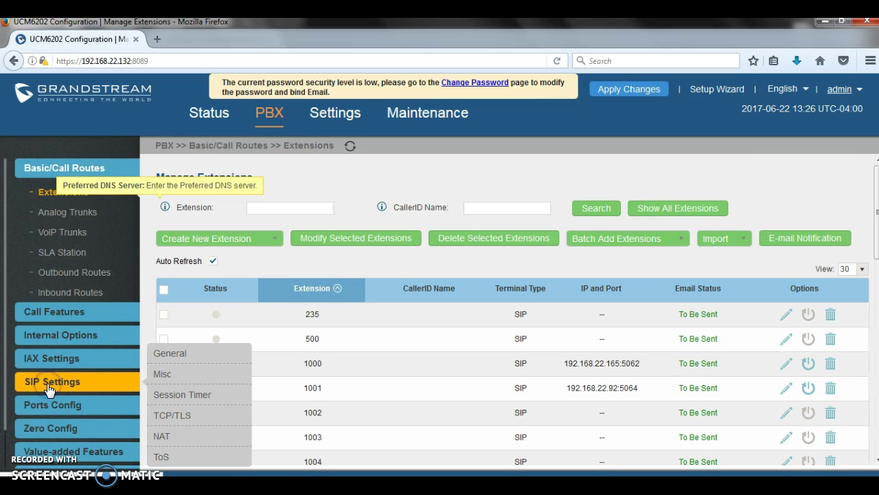
click(161, 435)
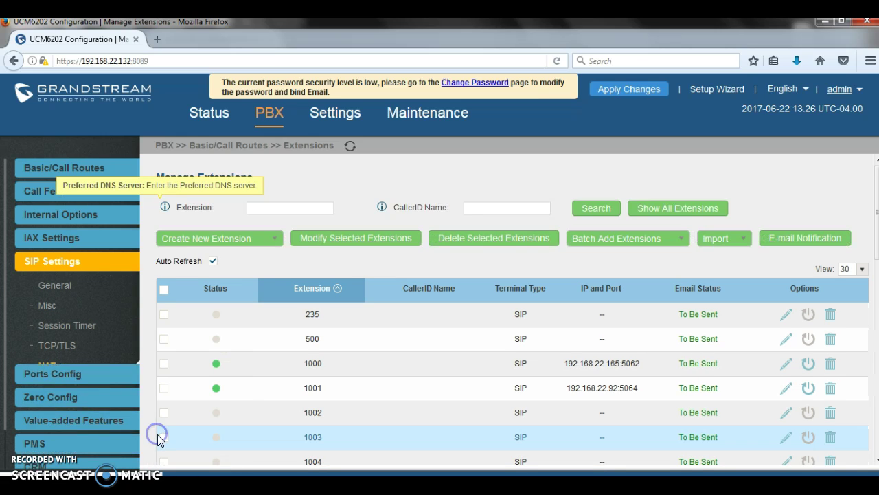
click(337, 209)
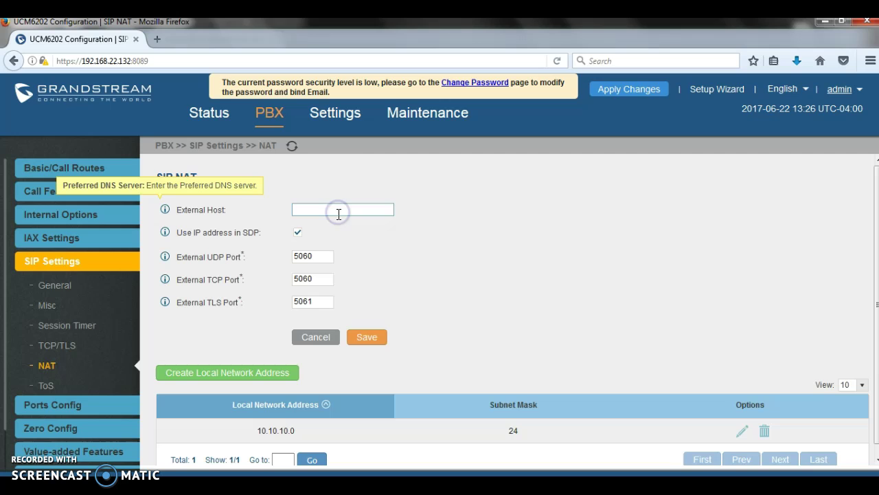
text(96.25.96.23)
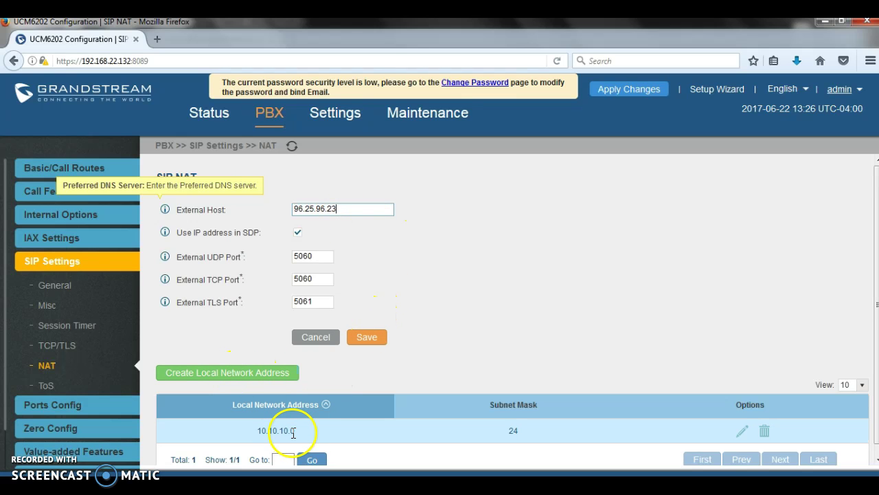
Add and save a new local network address 10.10.1.0
click(244, 380)
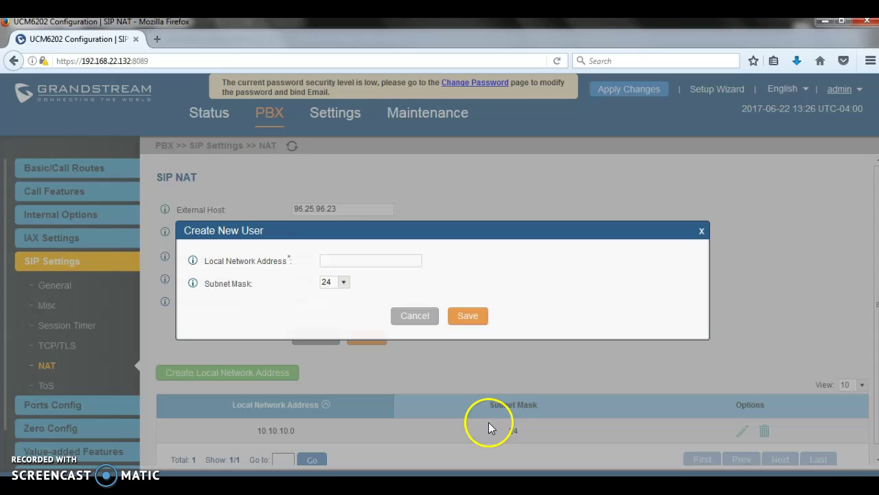
click(358, 260)
text(10.10.1)
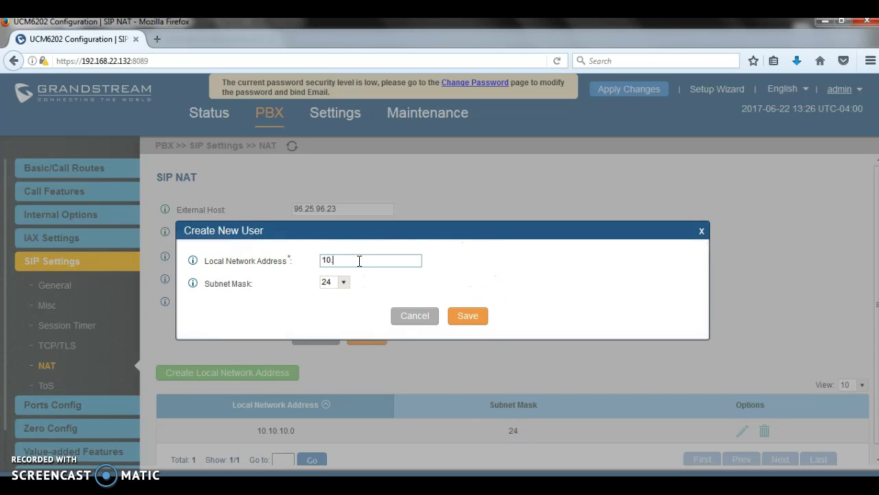
text(.0)
click(468, 317)
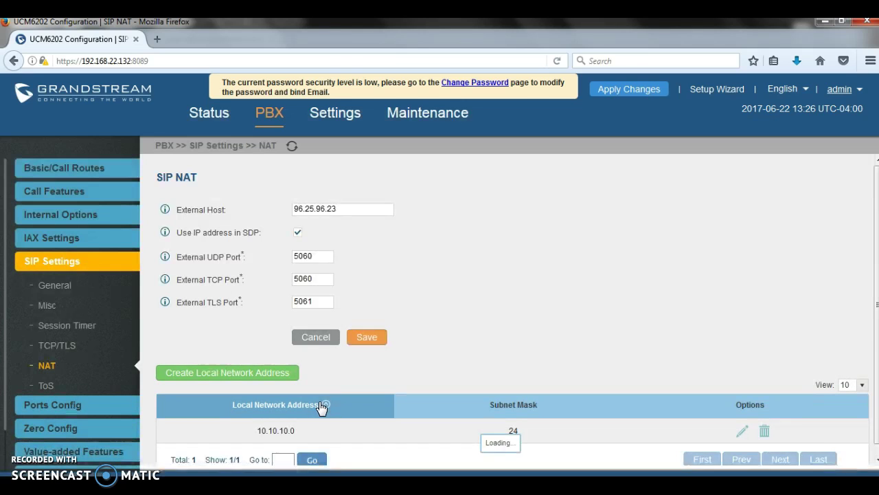
scroll(369, 393, down, 1)
click(371, 390)
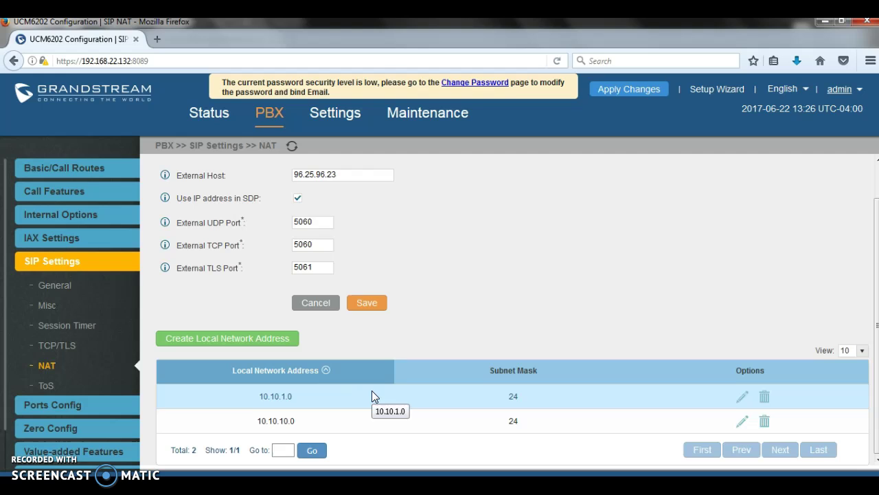
Save the SIP NAT settings with external host 96.25.96.23, declining the restart
click(427, 293)
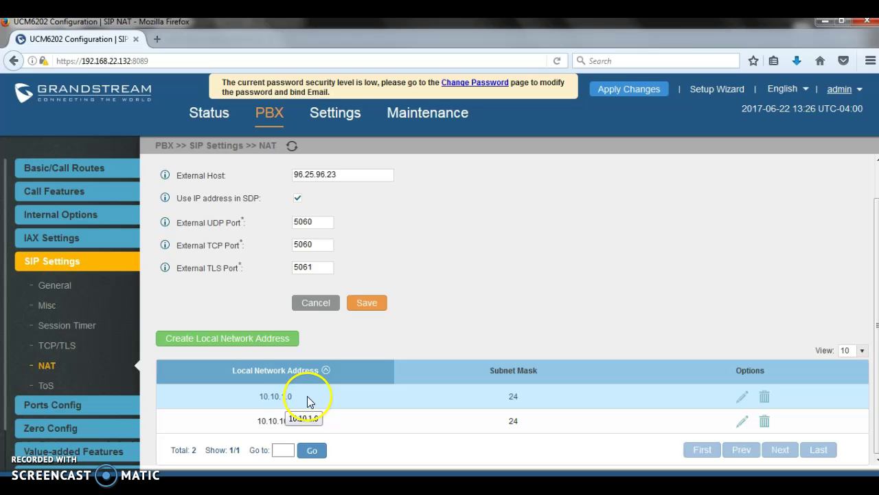
drag(358, 176, 275, 168)
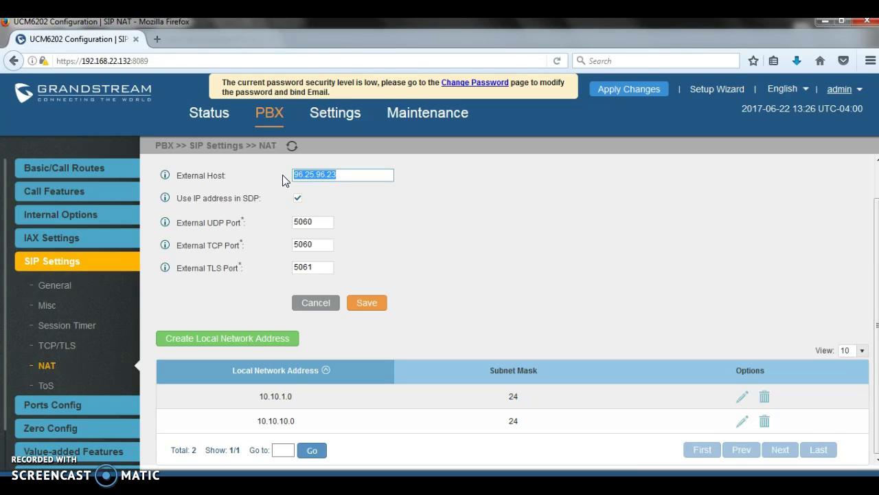
drag(353, 175, 282, 176)
click(374, 307)
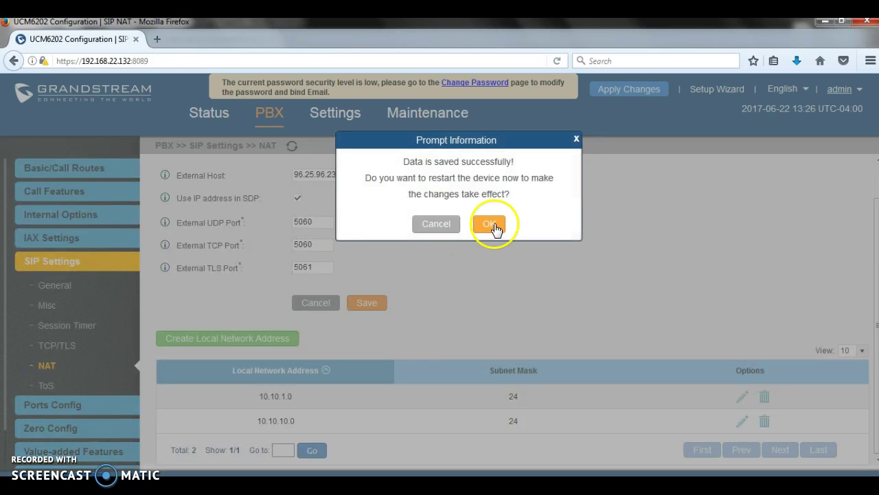
click(436, 223)
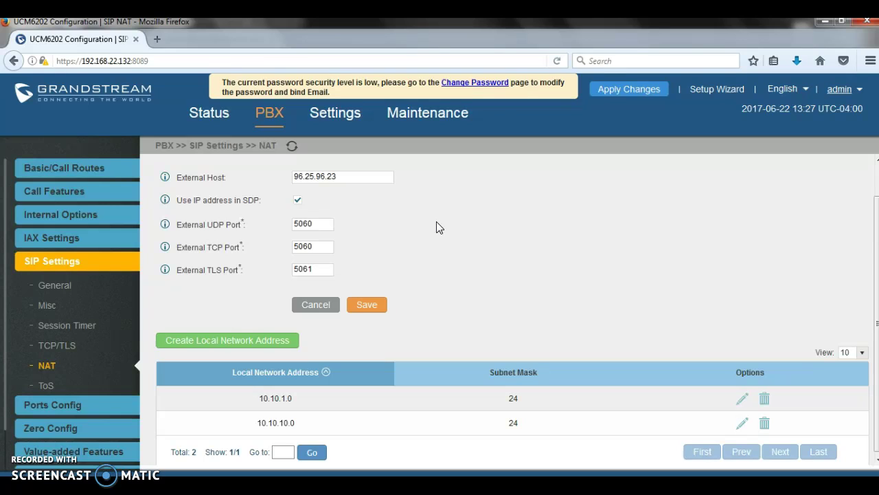
drag(318, 224, 253, 225)
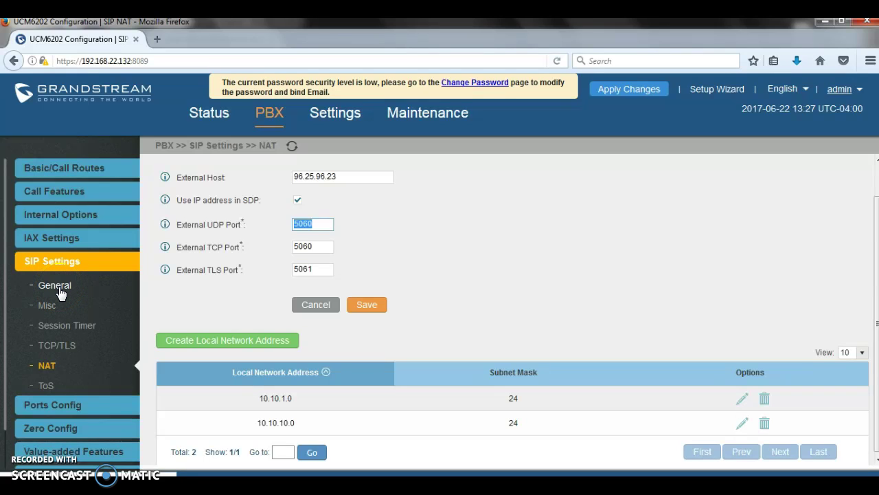
Change the SIP General Bind UDP Port from 5060 to 5080
click(61, 291)
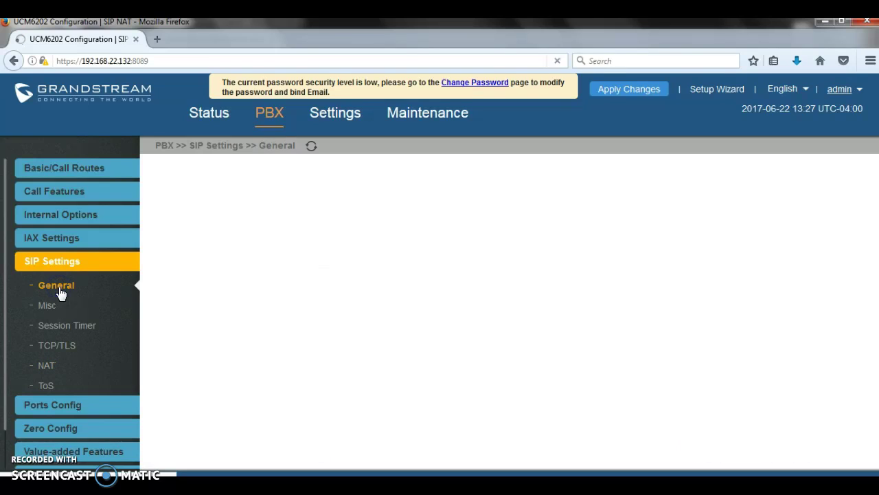
click(344, 244)
drag(322, 244, 205, 243)
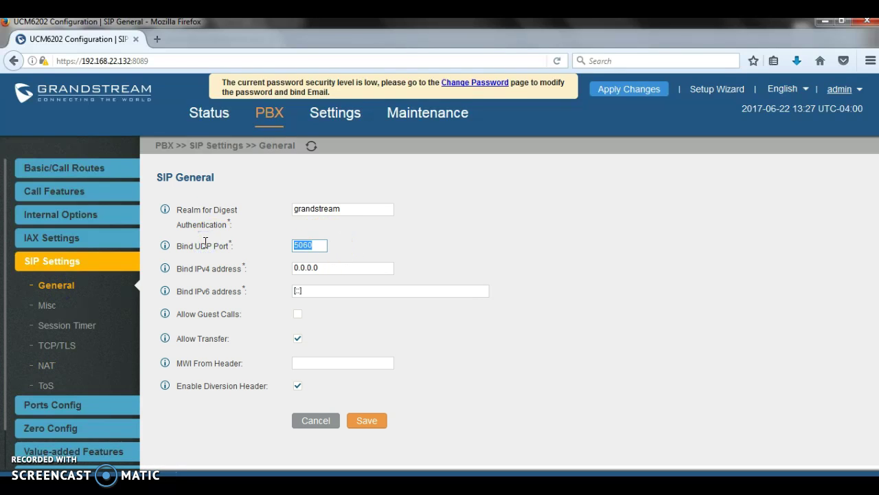
text(5080)
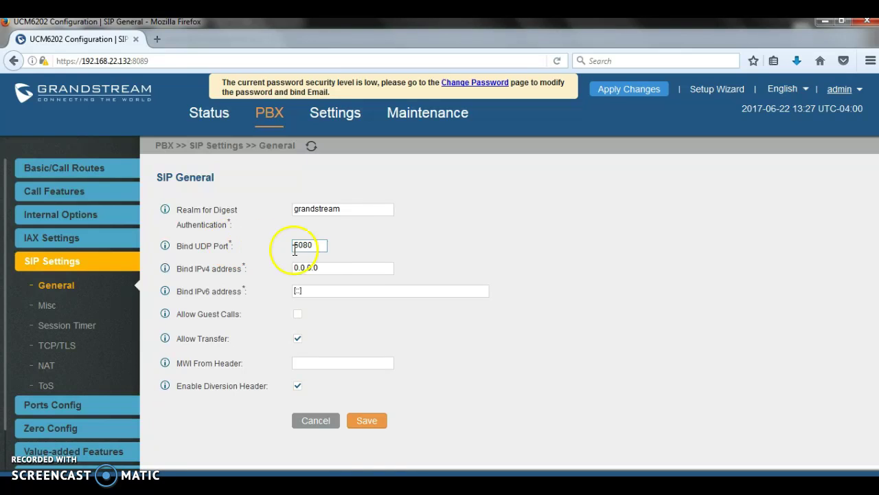
Change the SIP NAT External UDP Port from 5060 to 5080
click(46, 369)
drag(317, 256, 281, 260)
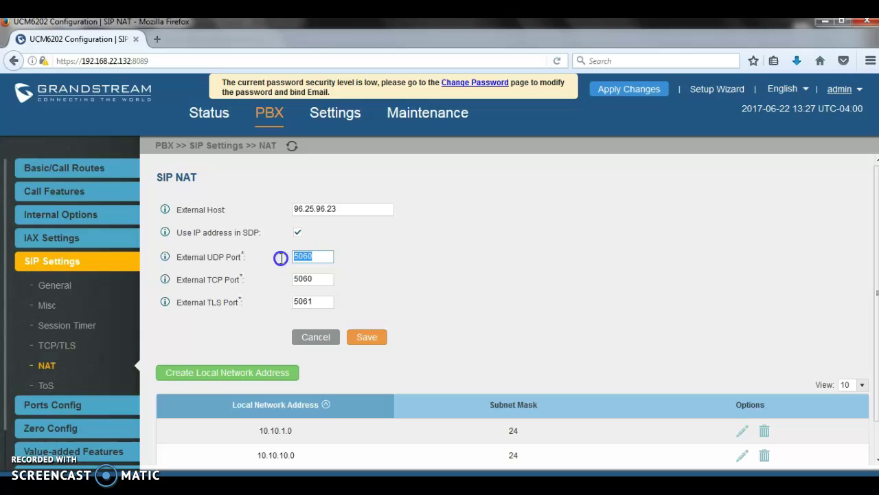
text(5080)
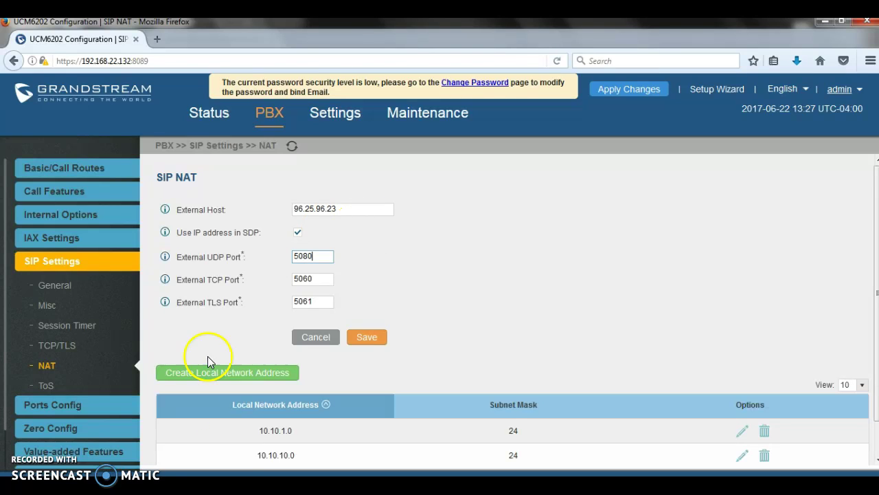
mouse_move(52, 428)
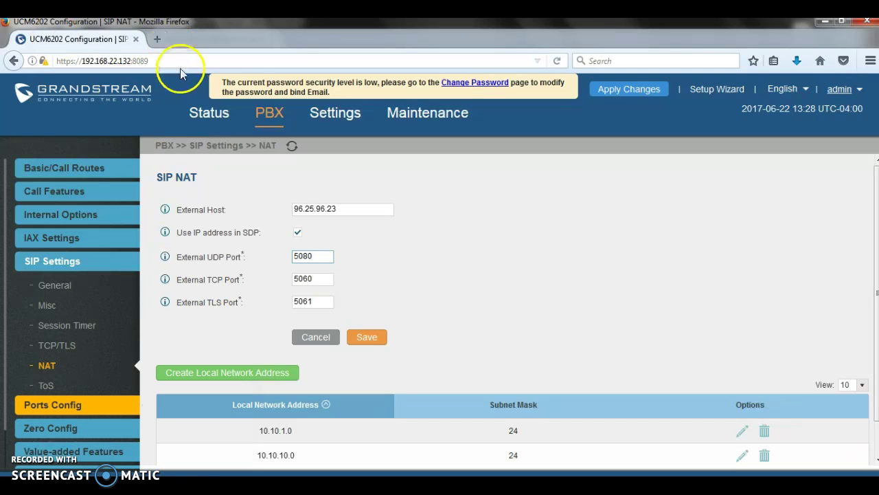
Log into the phone's web interface at 192.168.22.92 with the admin account
click(157, 39)
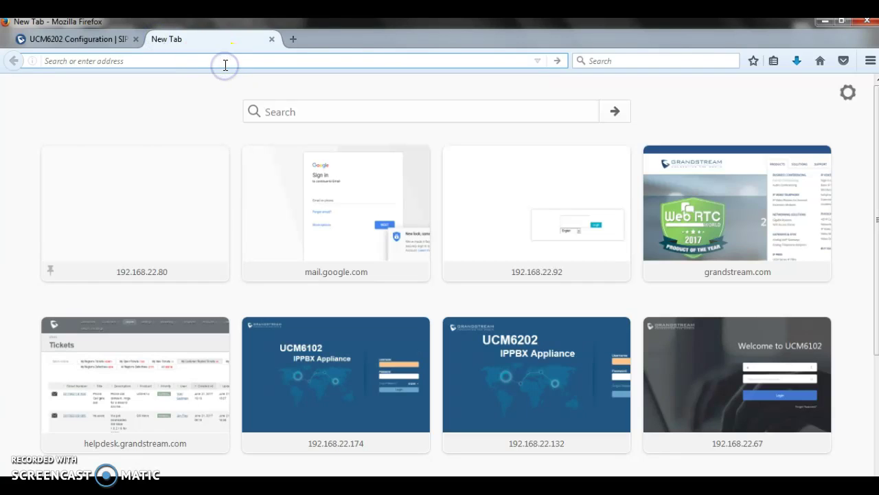
text(192.168.22.92)
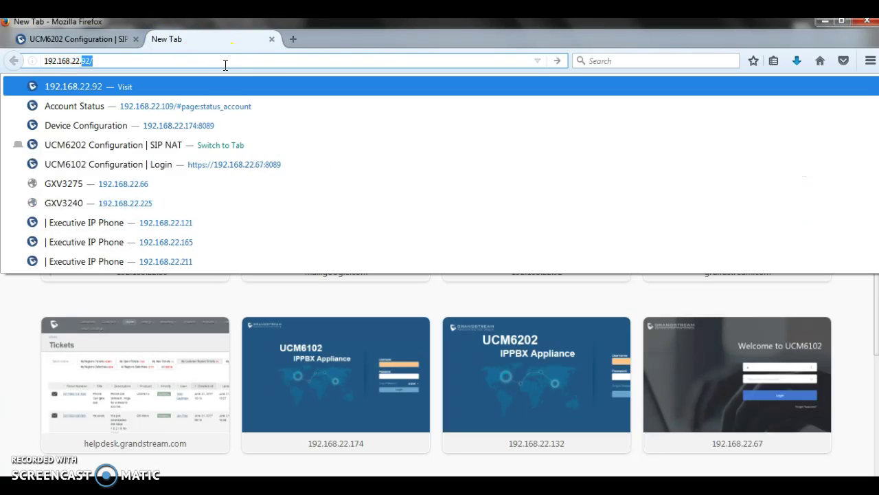
key(Return)
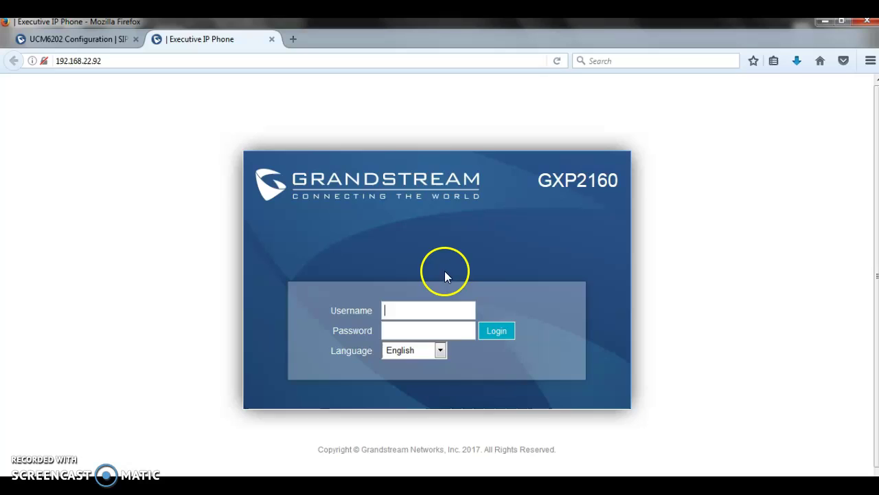
click(434, 307)
text(admin)
key(Tab)
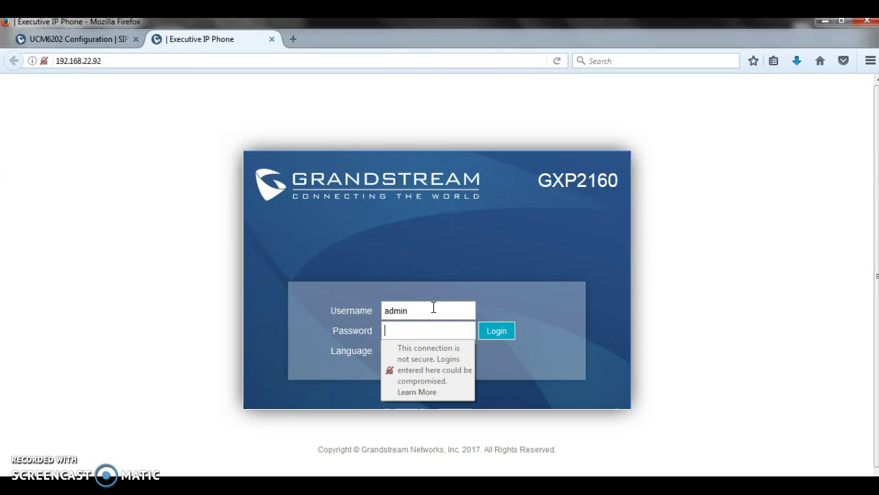
text(a********)
key(Return)
Set Account 1's SIP Server to 192.168.22.132:5080
click(470, 136)
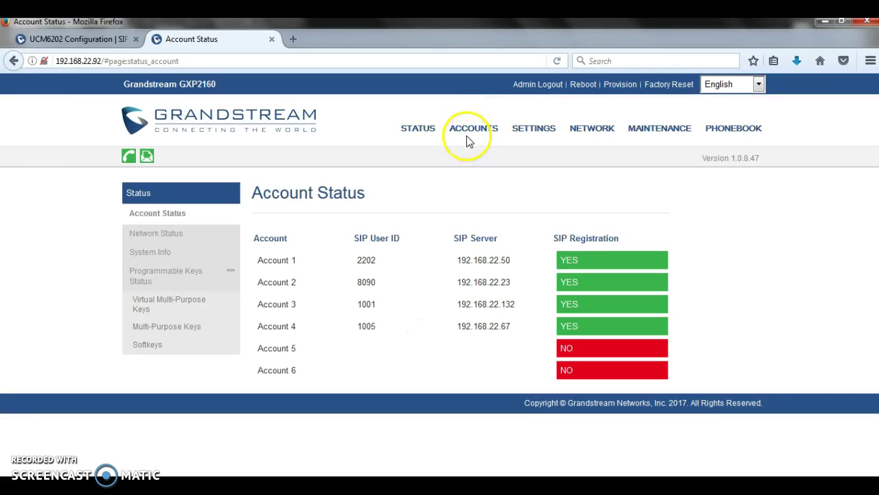
click(492, 151)
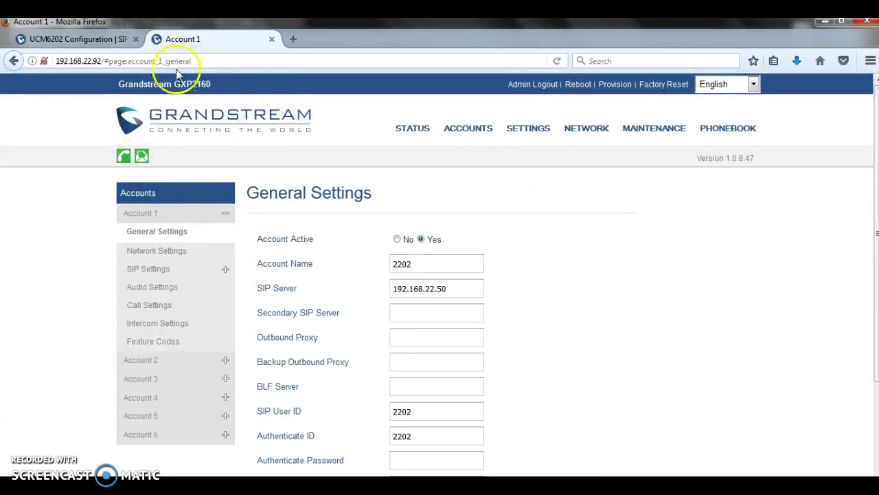
click(457, 288)
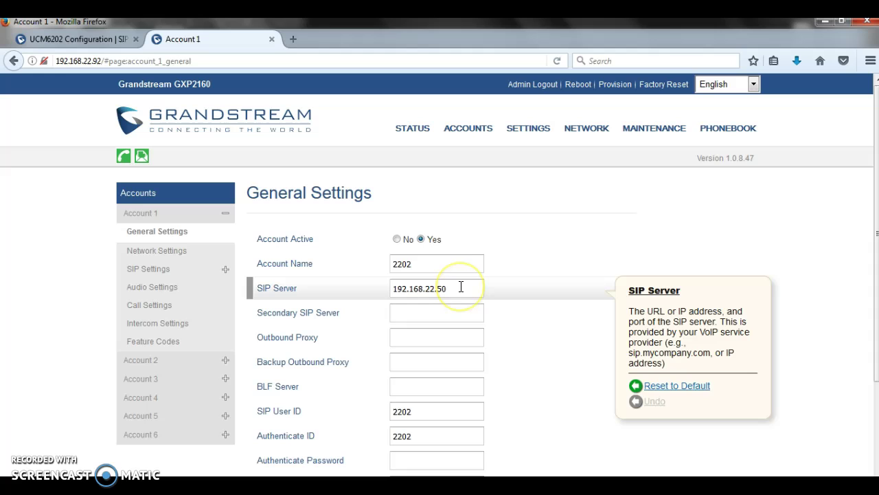
key(BackSpace)
key(BackSpace)
text(132)
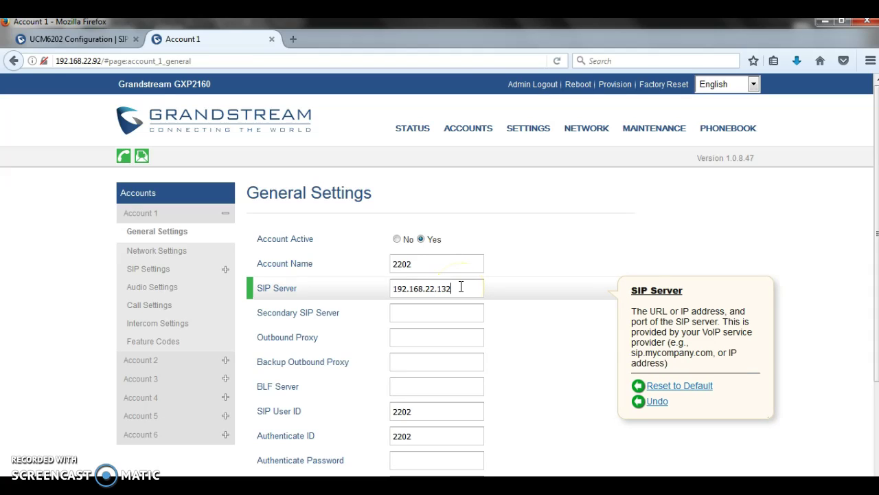
text(:5080)
click(597, 368)
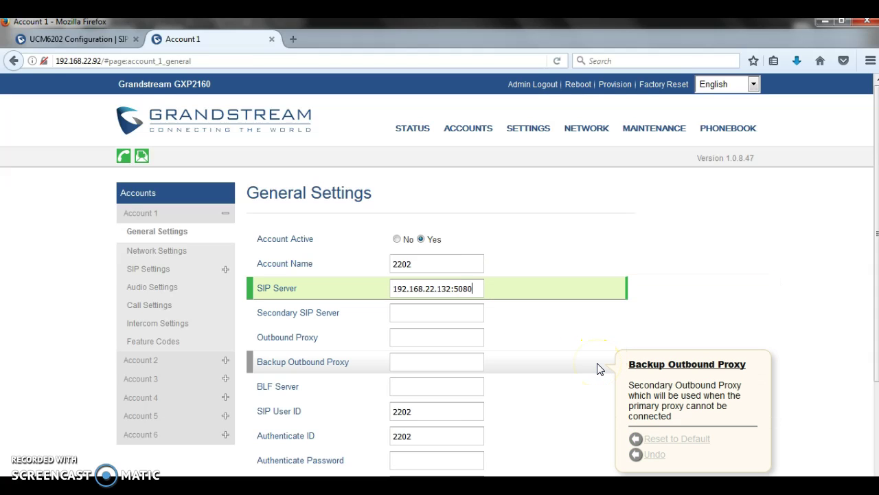
click(530, 382)
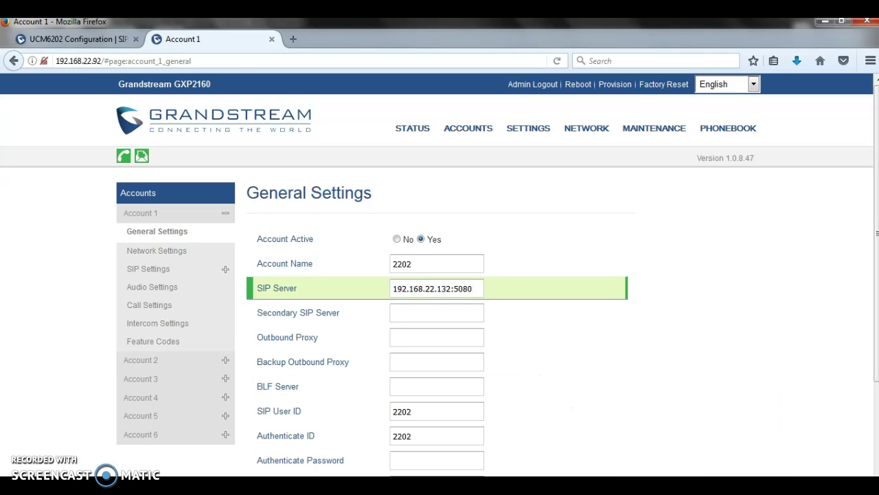
click(84, 40)
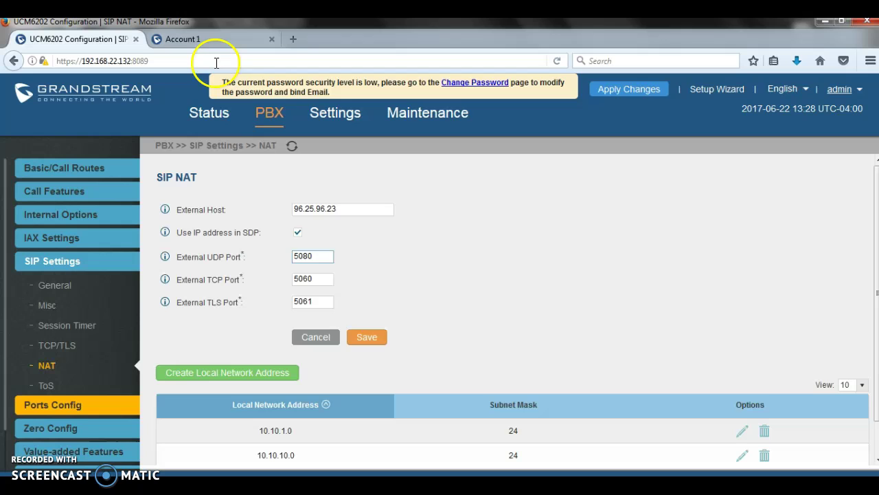
Edit extension 1000 and inspect its SIP/IAX password
click(270, 112)
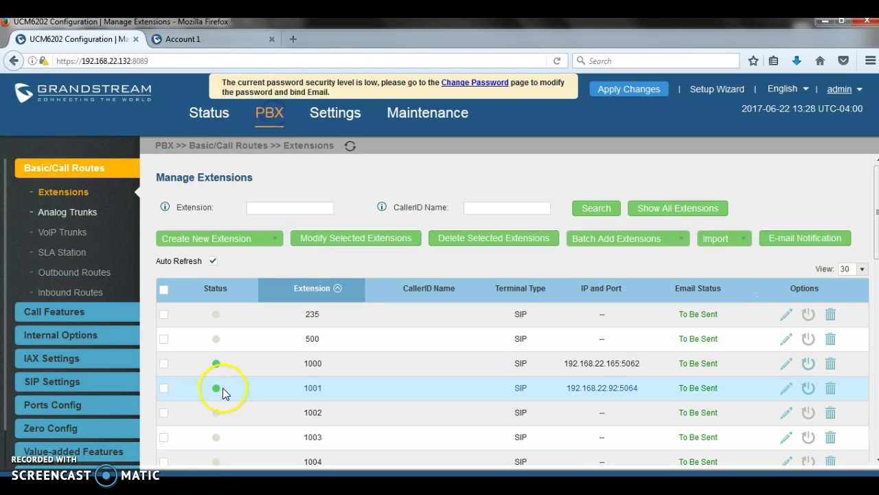
click(785, 364)
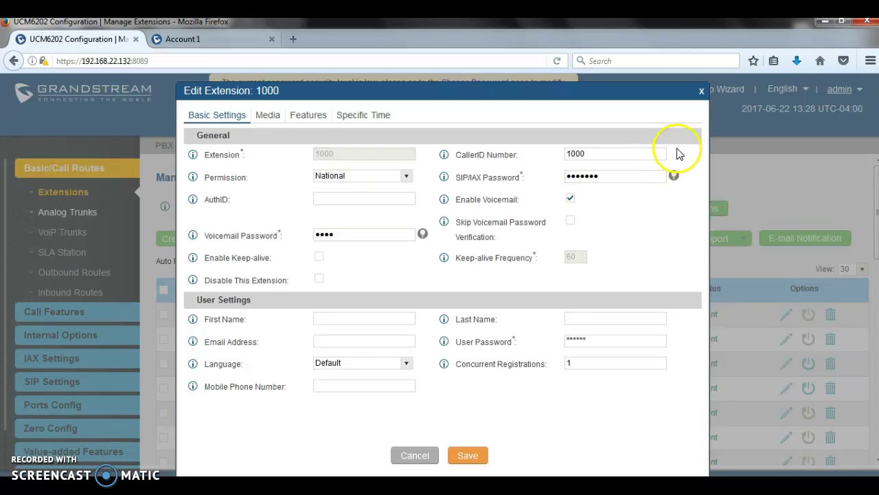
click(674, 175)
double_click(568, 175)
click(540, 184)
click(545, 181)
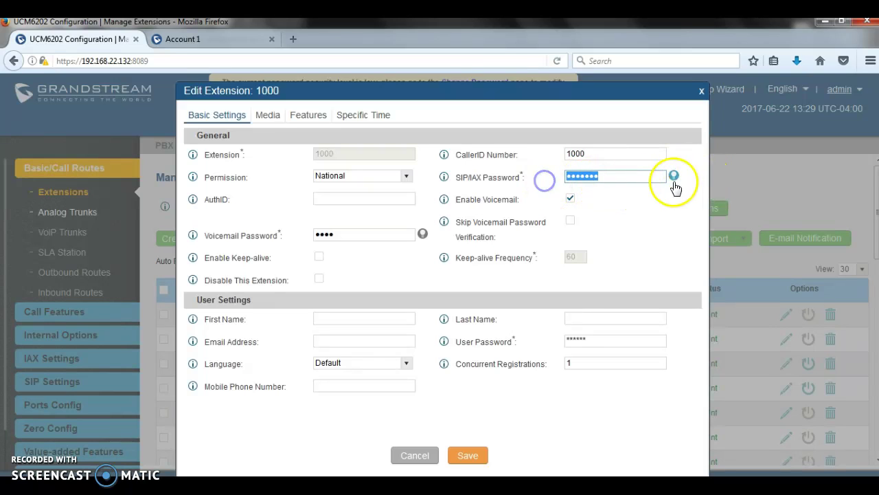
click(674, 177)
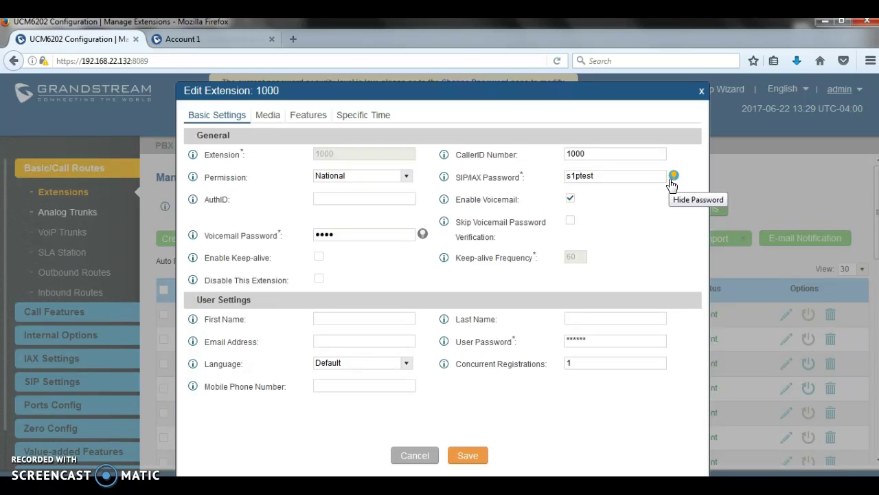
click(673, 176)
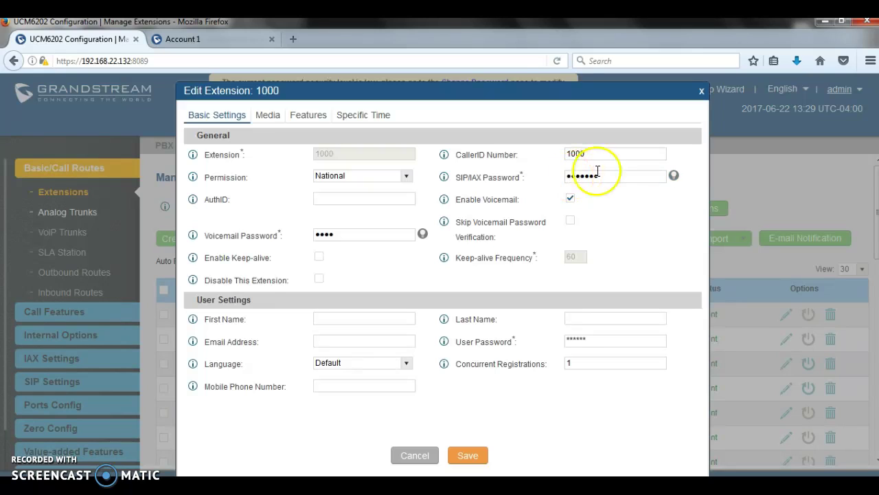
drag(632, 173, 555, 173)
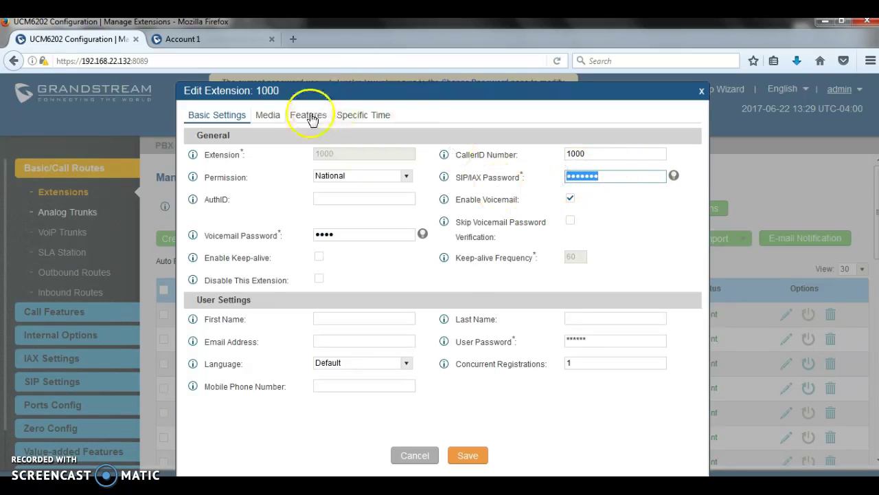
Set the Media registration strategy to A Specific IP Address 192.168.22.0/24 and close the editor
click(268, 117)
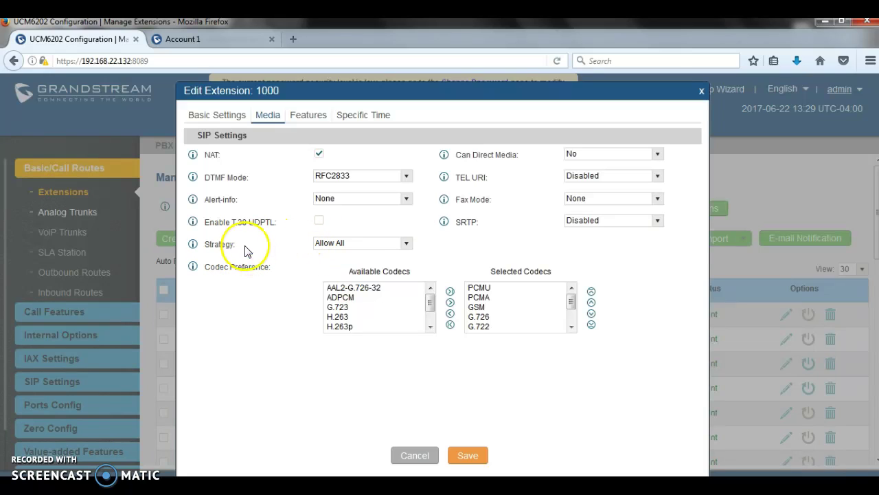
drag(236, 245, 204, 245)
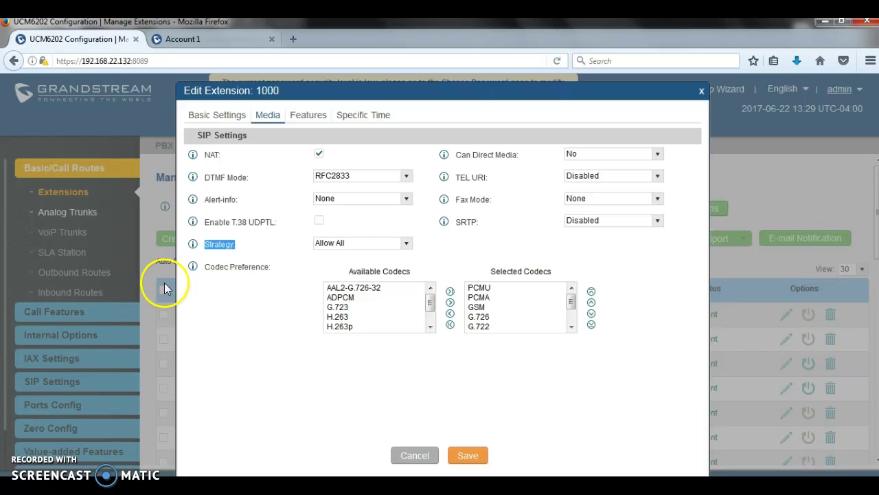
click(355, 242)
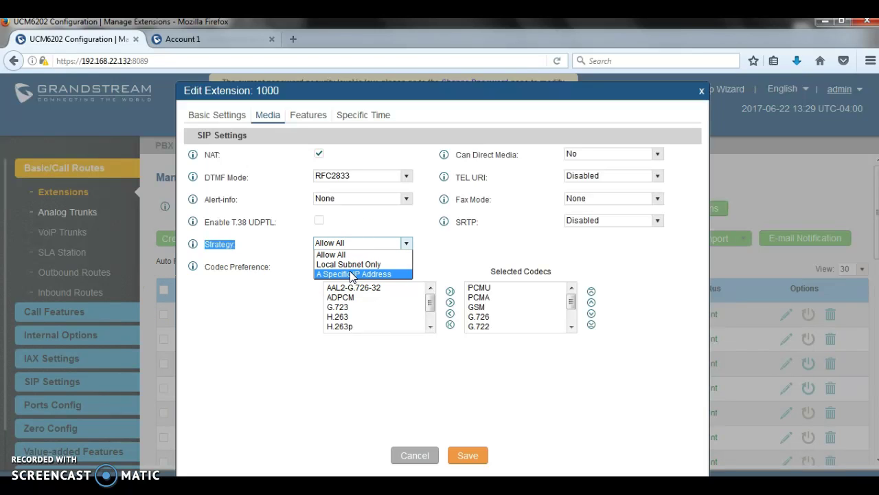
click(351, 274)
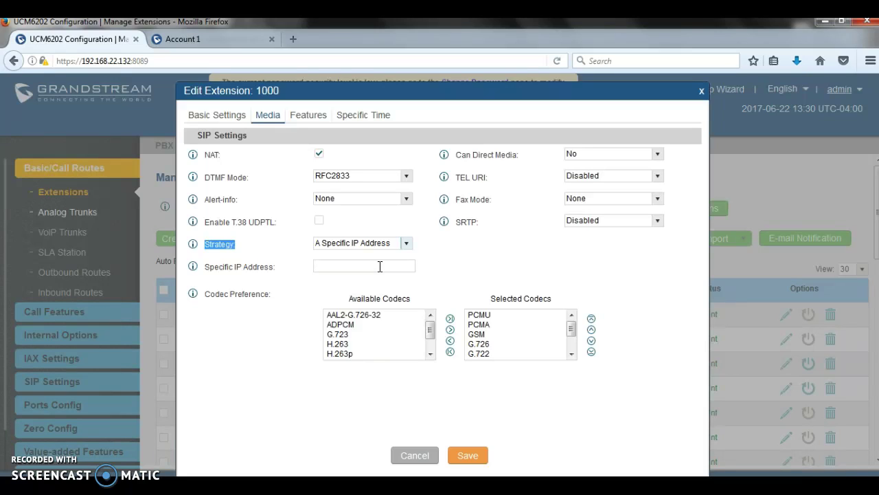
click(380, 267)
text(1)
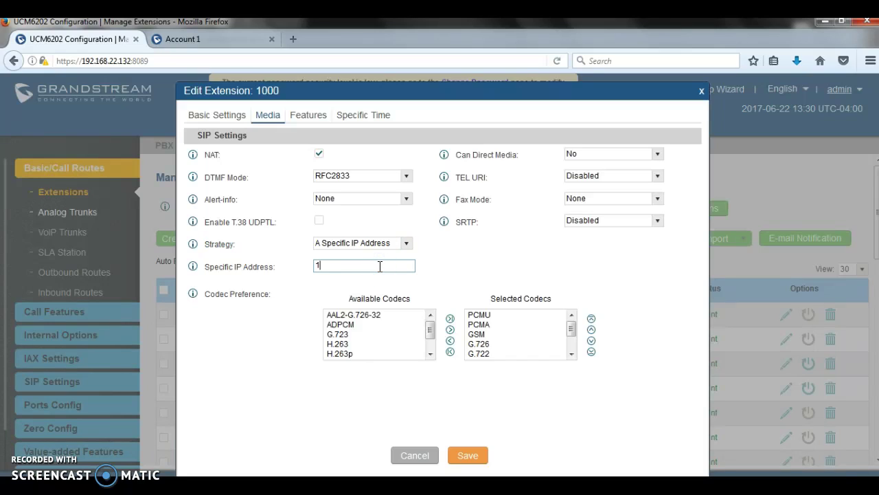
text(92.168.22.0/24)
click(405, 263)
drag(406, 264, 308, 271)
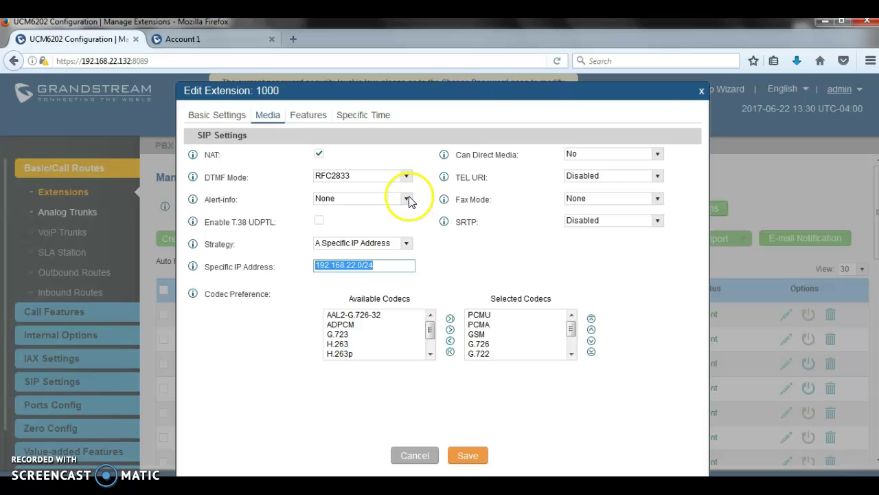
click(703, 91)
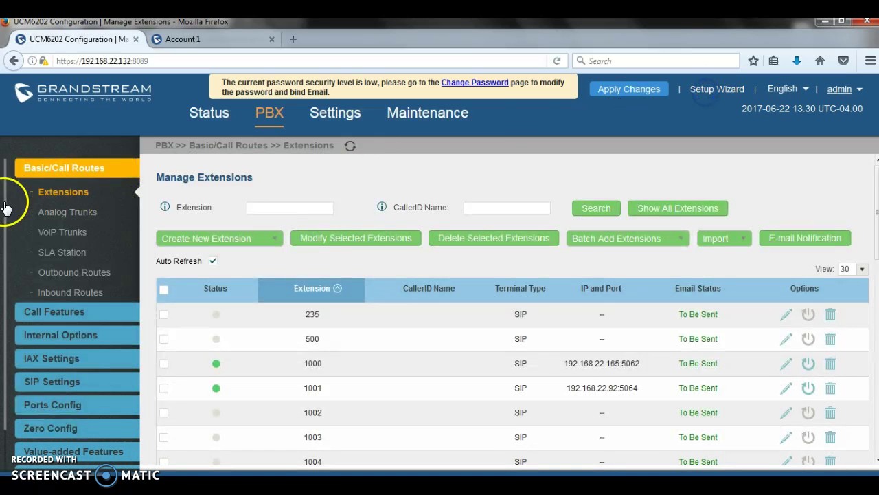
Change extension 1000's permission from National to International and save
click(76, 272)
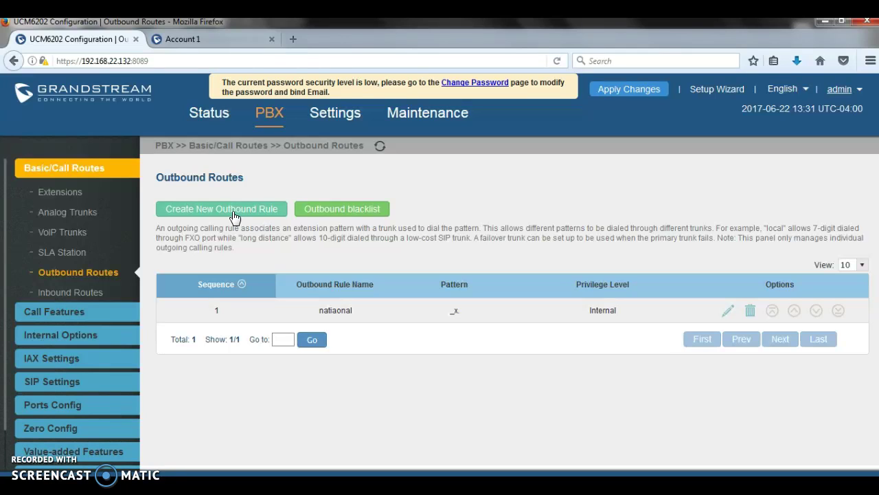
click(74, 192)
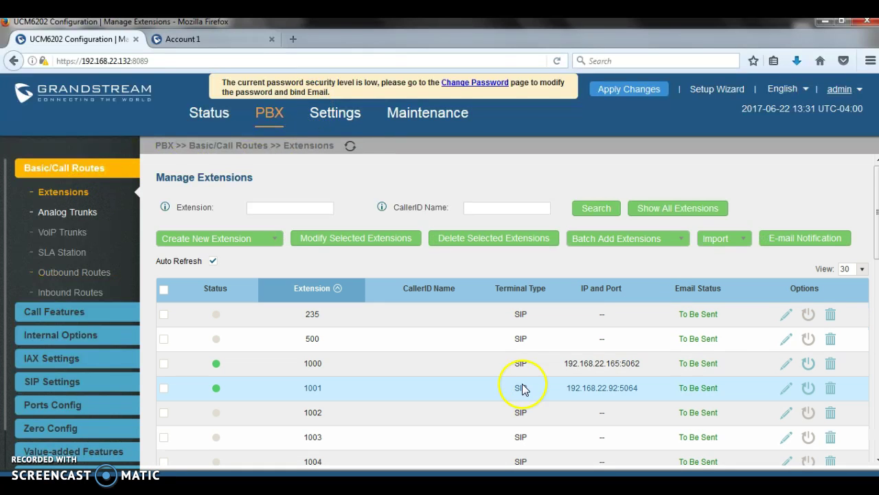
click(786, 362)
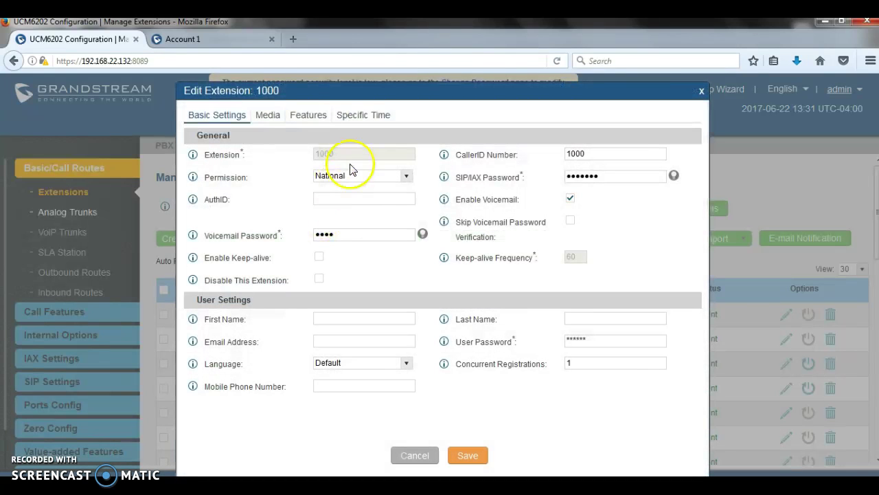
click(346, 176)
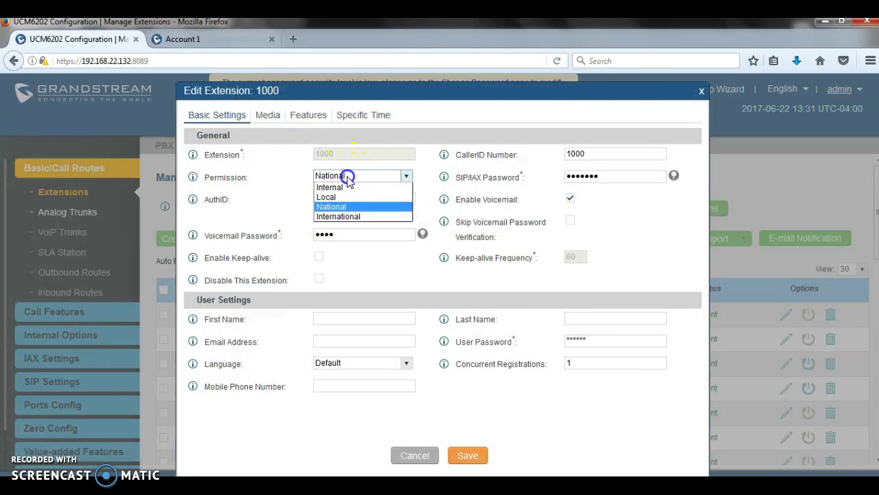
click(347, 217)
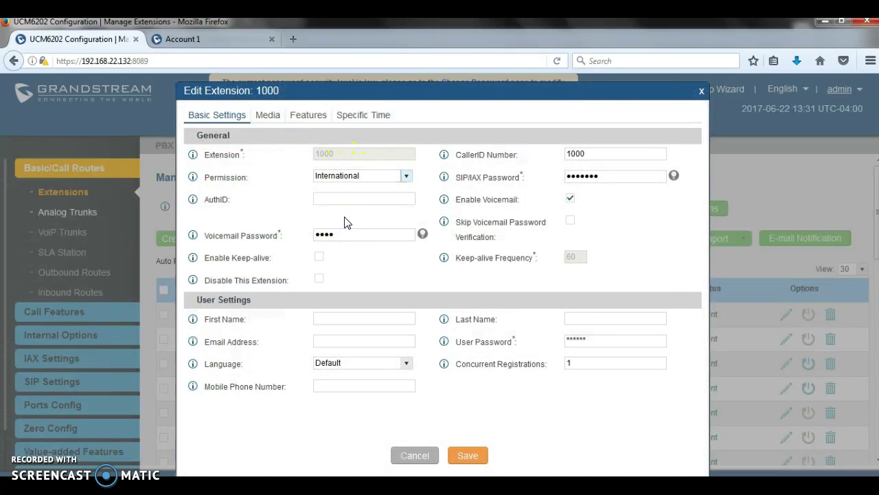
click(468, 456)
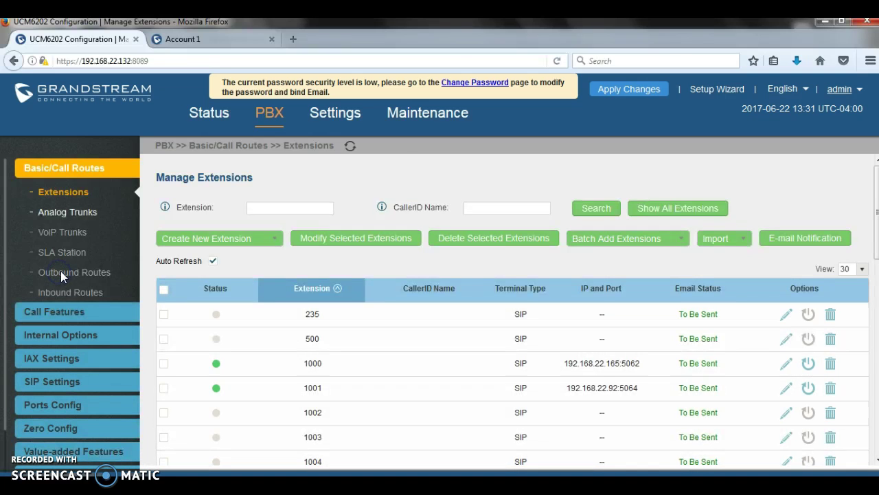
Give the natiaonal outbound rule privilege level International and dial pattern 011x
click(60, 272)
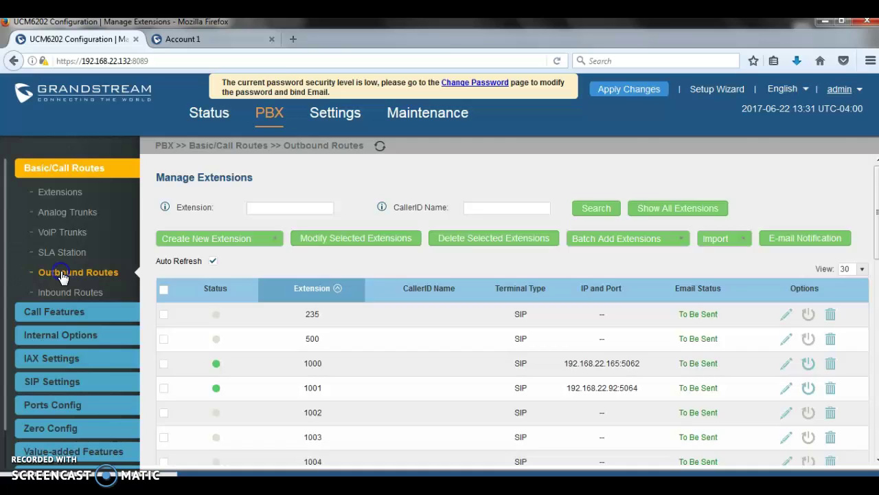
click(730, 311)
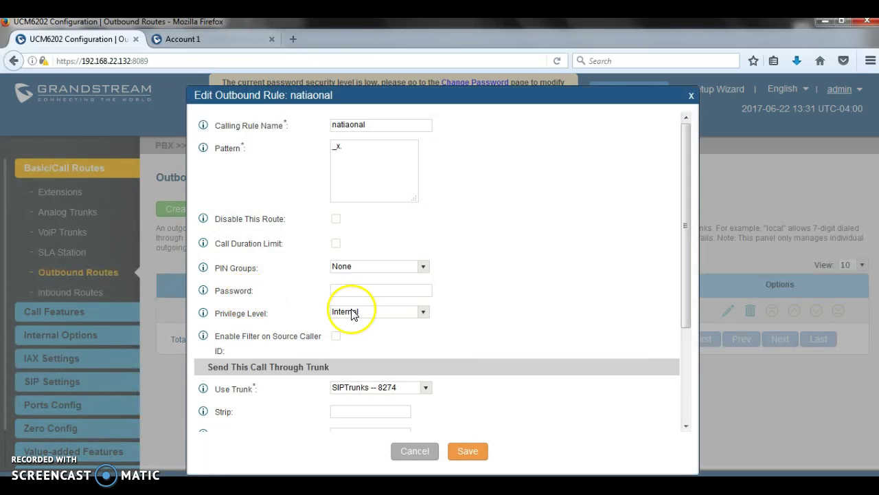
click(352, 313)
click(353, 359)
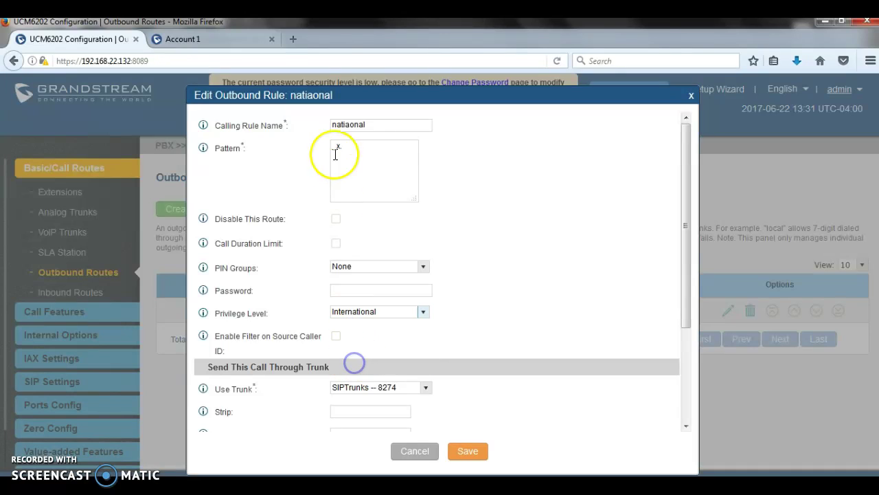
drag(342, 147, 287, 147)
text(011.)
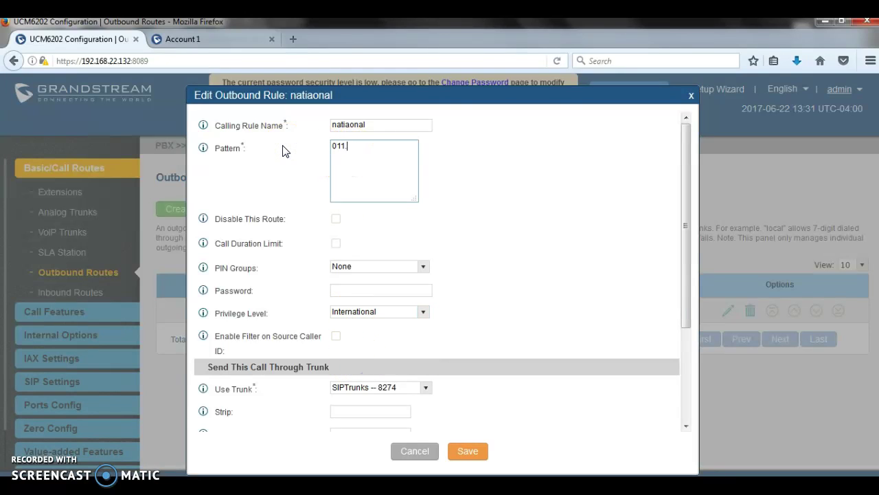
key(BackSpace)
text(x.)
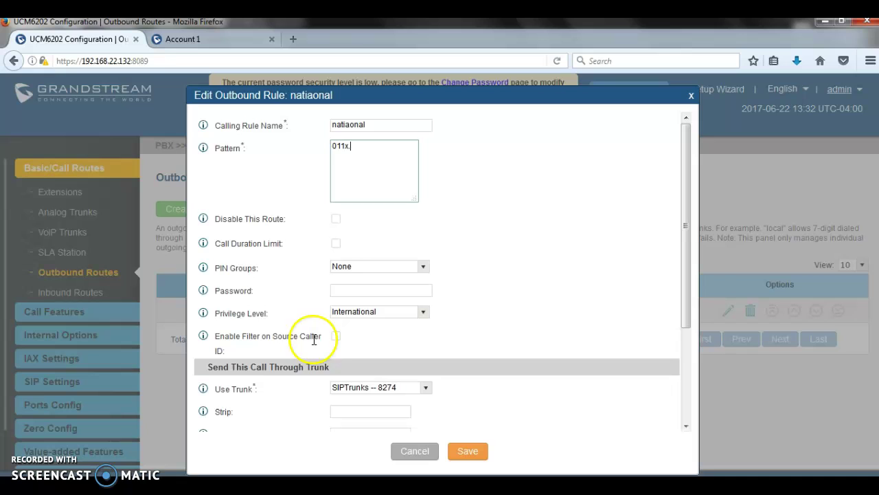
Enable source caller ID filtering with extension 1000 selected and save the rule
click(335, 336)
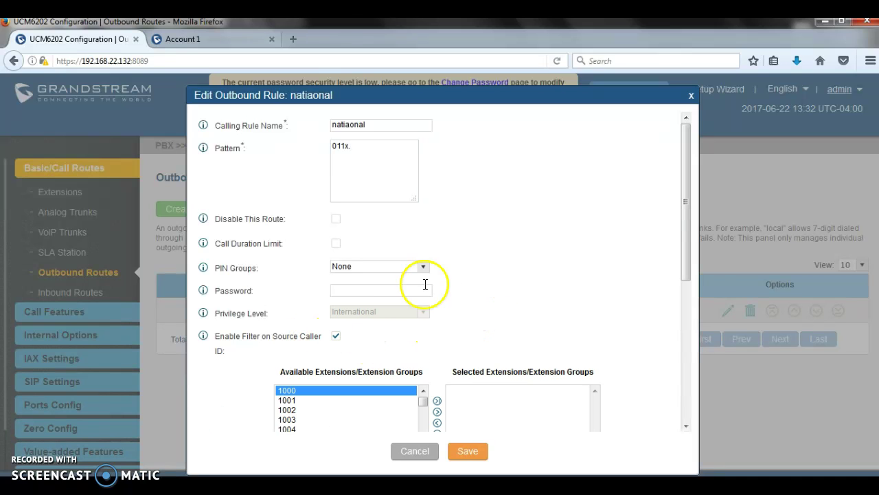
click(356, 147)
drag(356, 147, 306, 148)
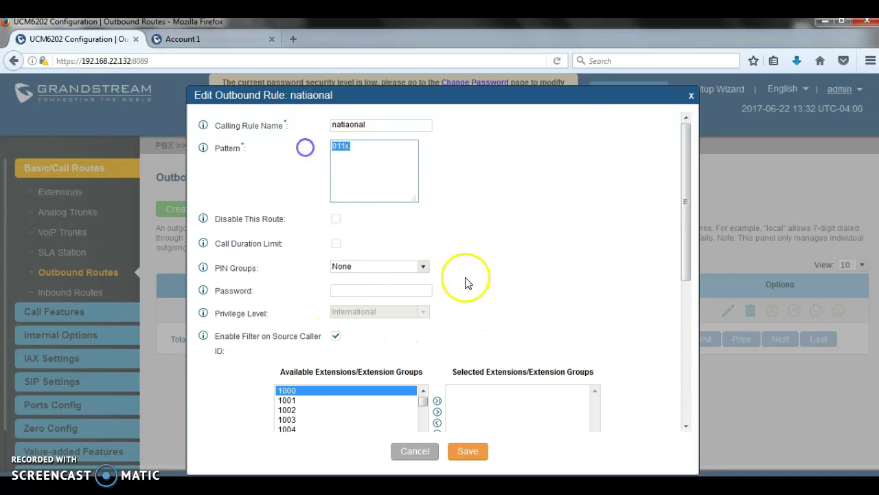
click(437, 411)
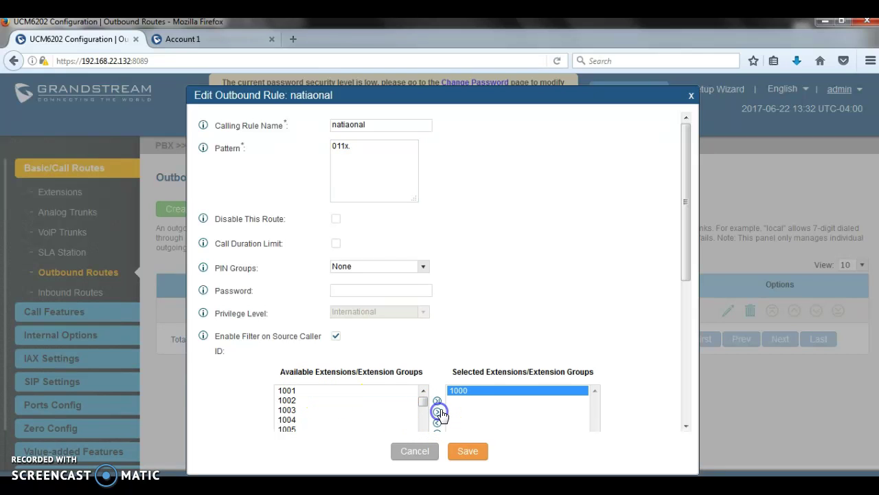
click(489, 399)
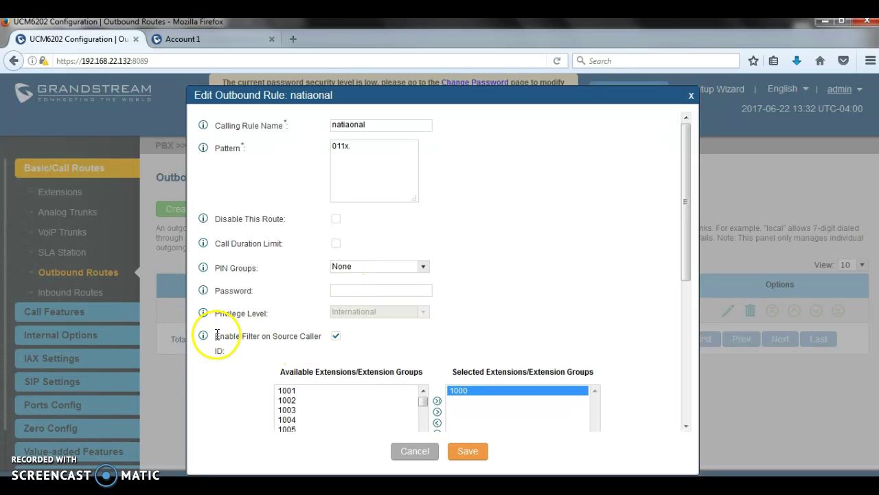
drag(217, 336, 321, 338)
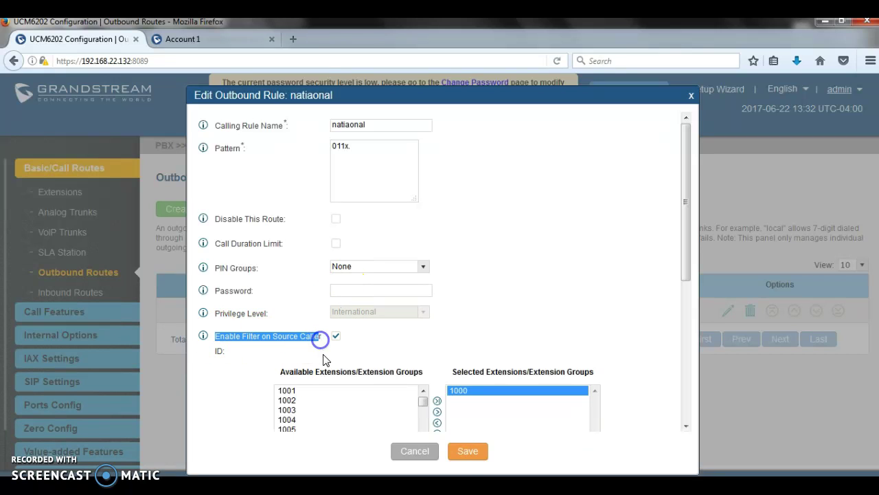
click(470, 452)
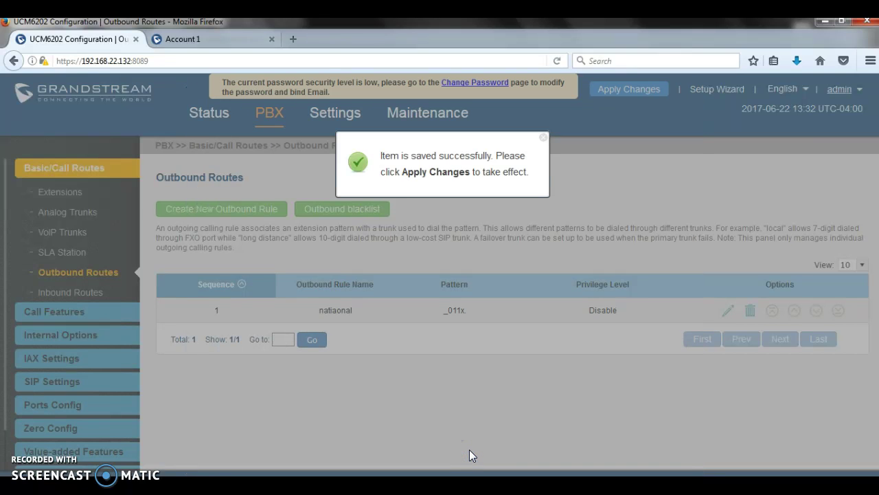
Edit extension 235, enter a test CallerID Number, then clear the field again
click(49, 192)
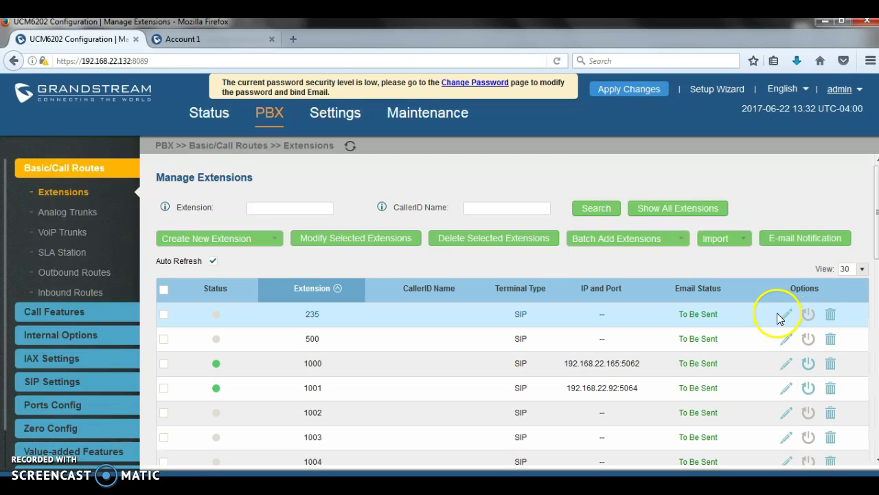
click(787, 313)
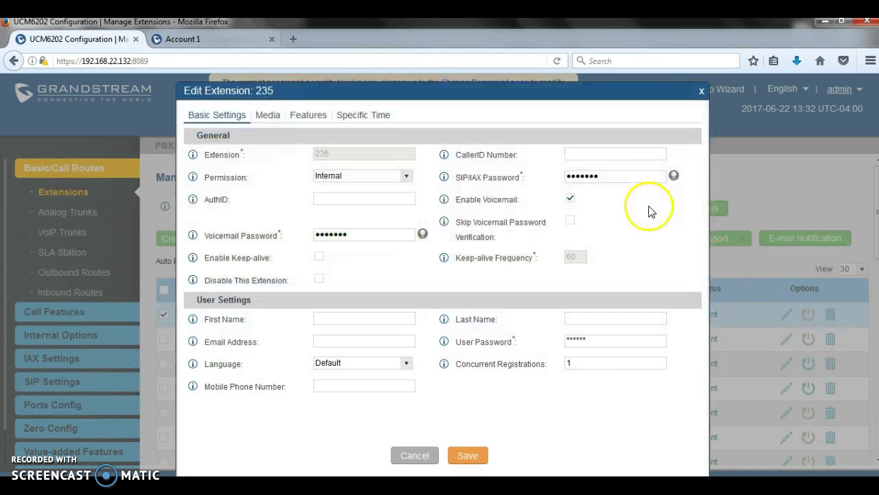
click(611, 154)
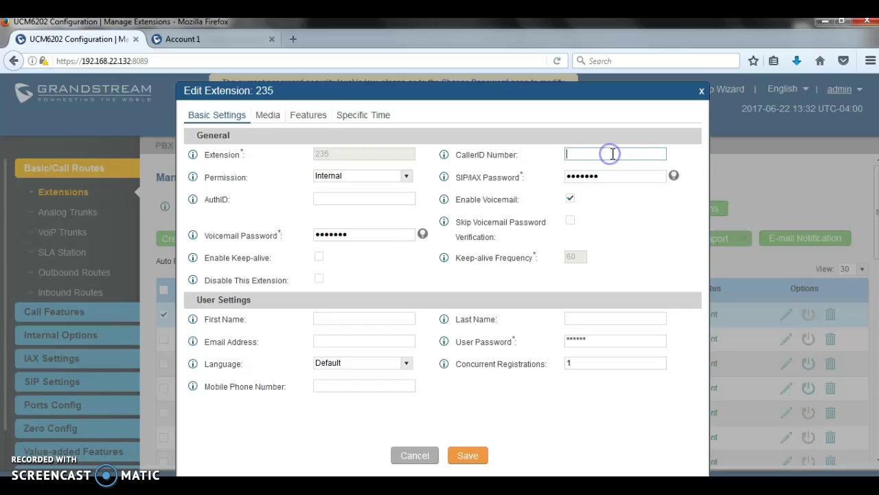
text(1234567896)
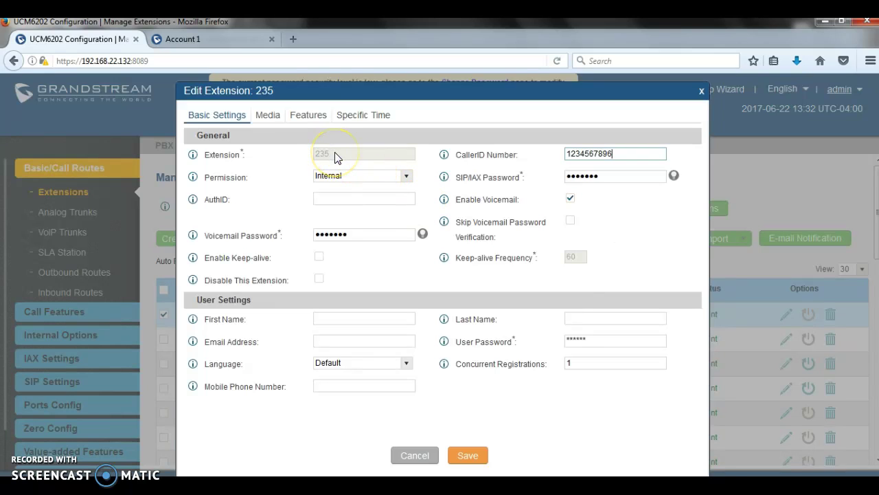
click(621, 153)
drag(618, 154, 511, 153)
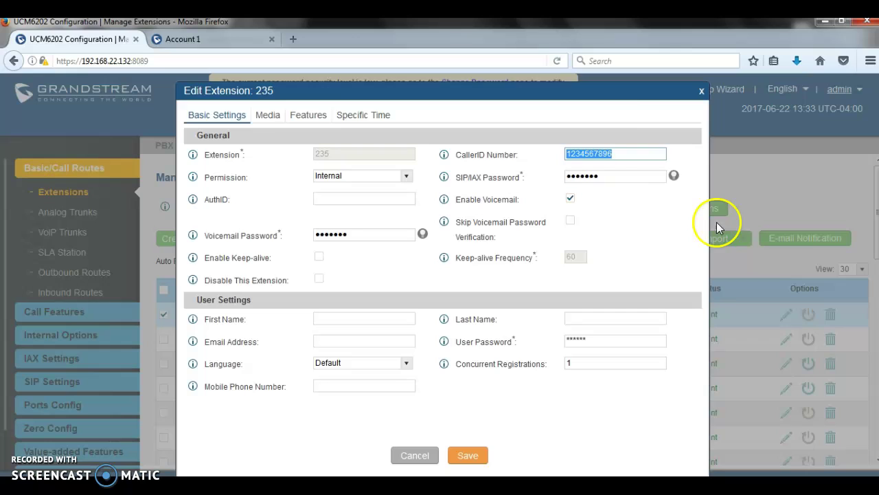
drag(636, 151, 439, 146)
key(BackSpace)
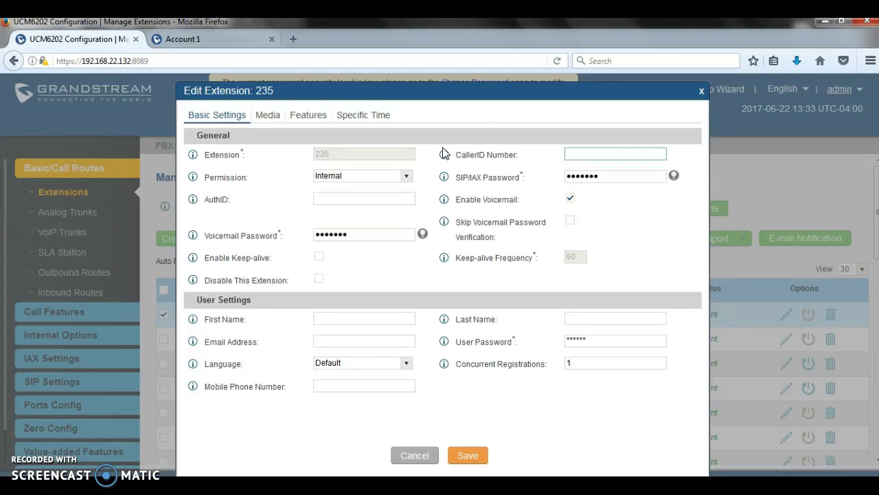
Start a new IVR that is allowed to dial trunks with National permission
click(701, 91)
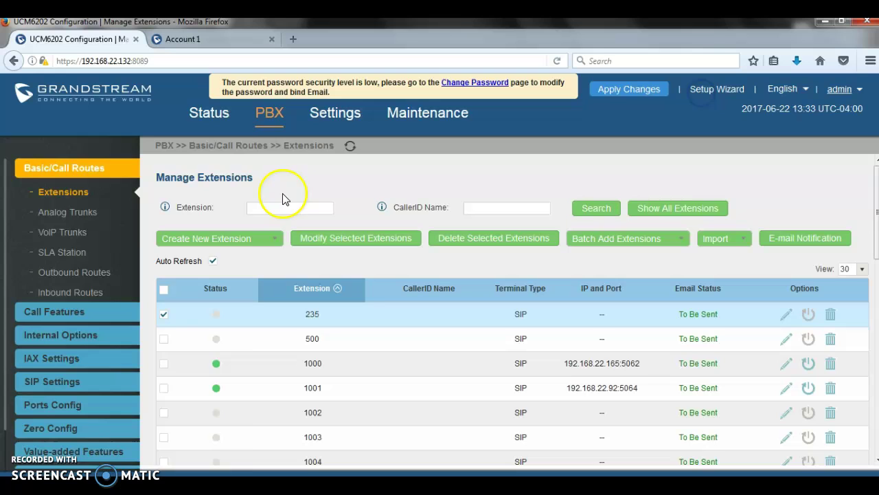
mouse_move(59, 312)
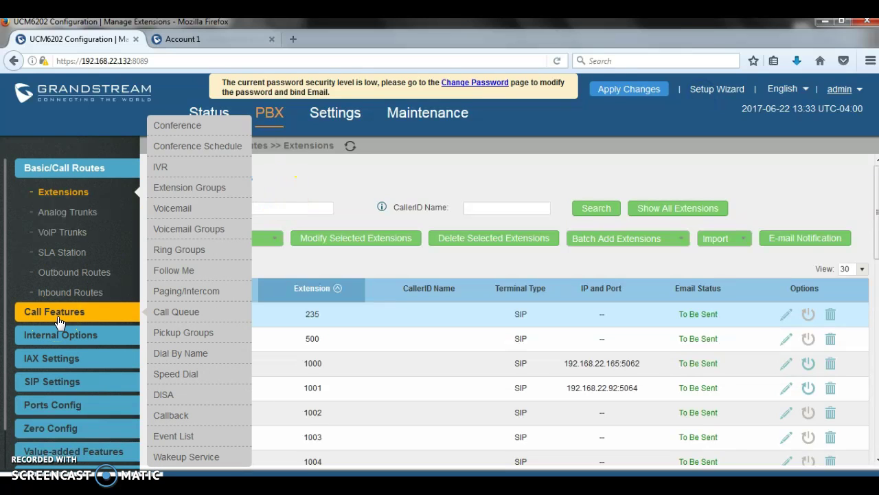
click(158, 170)
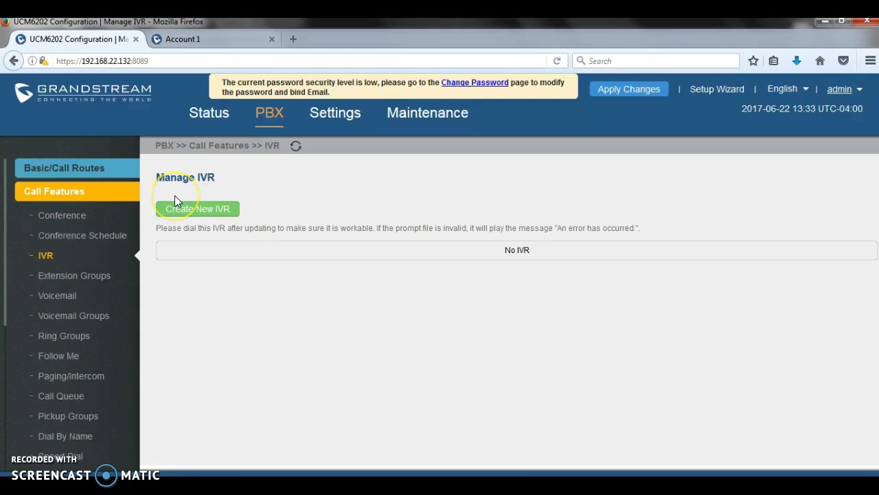
click(187, 212)
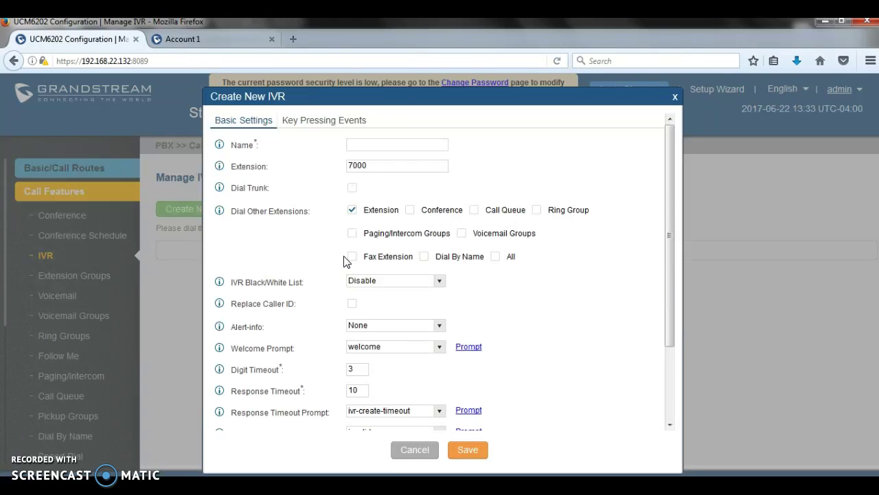
click(352, 188)
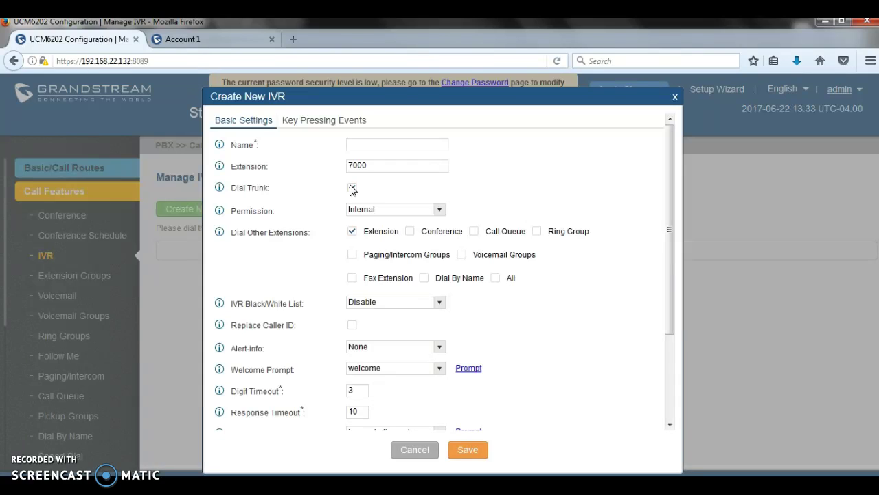
click(358, 209)
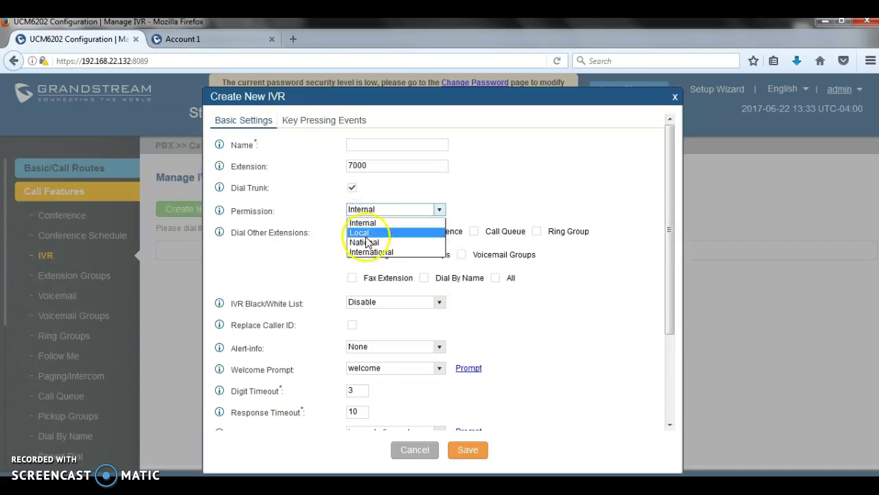
click(364, 242)
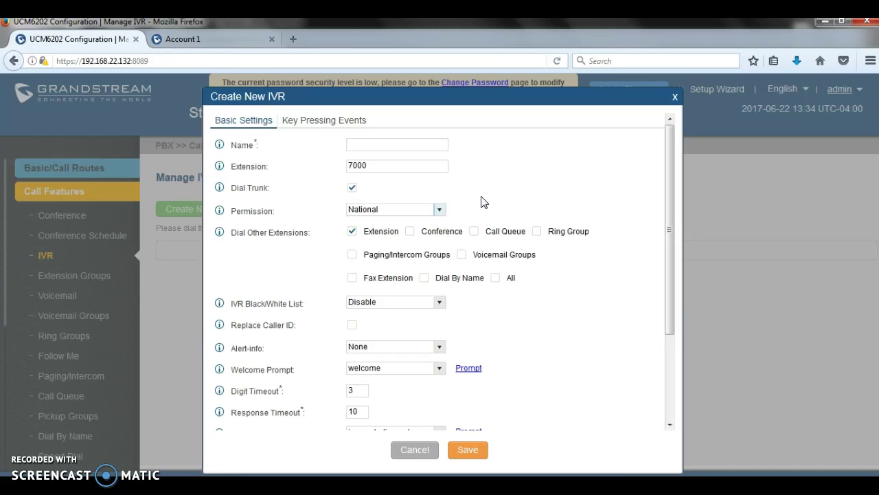
click(415, 141)
text(aDSAd)
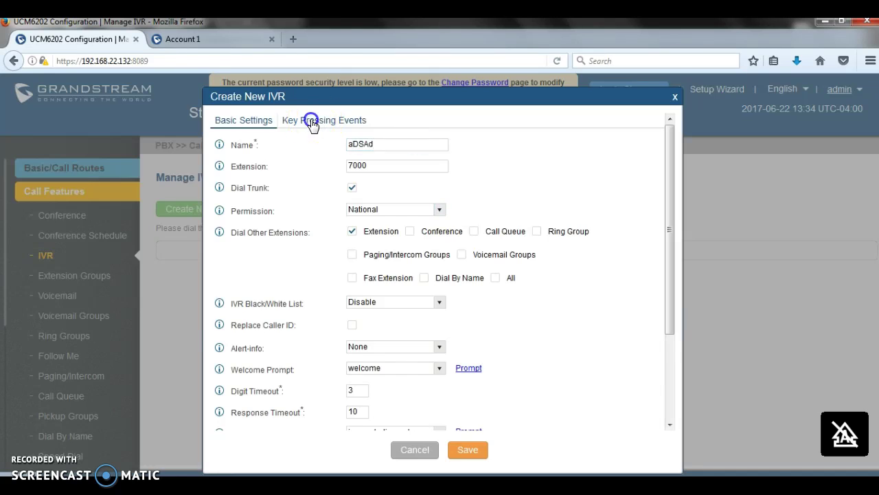
click(311, 122)
click(373, 128)
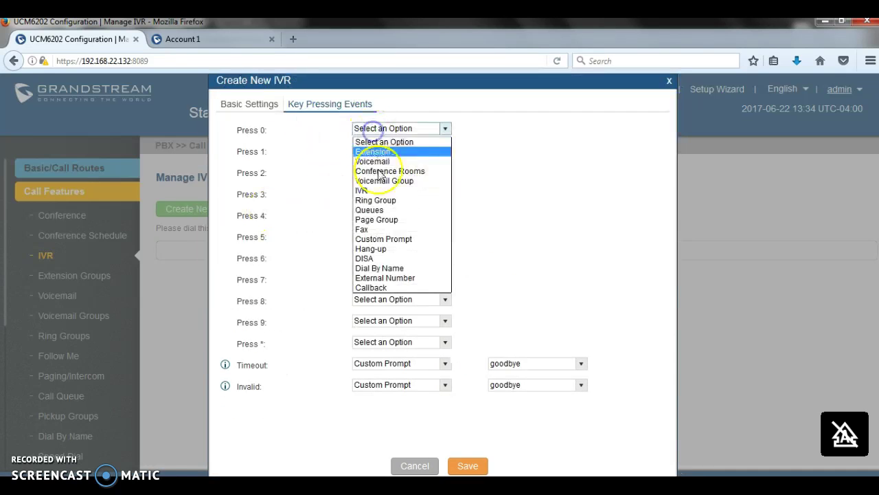
click(402, 281)
click(507, 133)
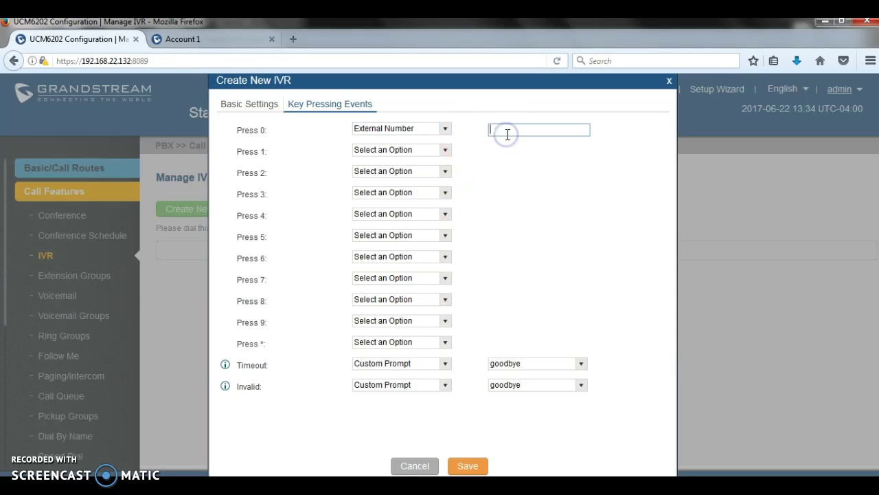
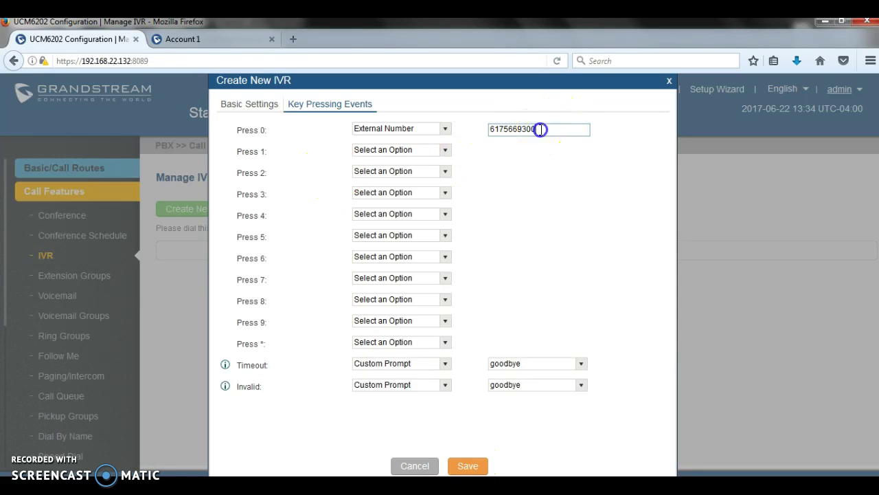
drag(542, 130, 476, 129)
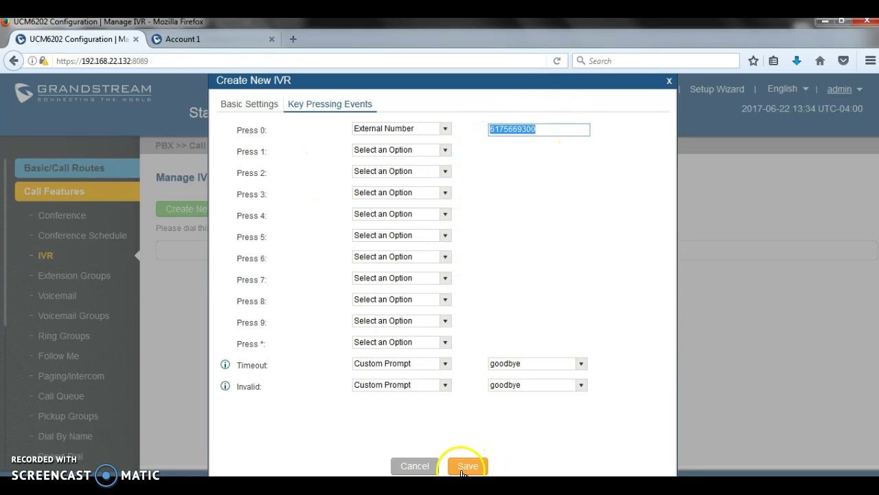
Change the IVR permission to Local, save it, and go to Outbound Routes
click(248, 107)
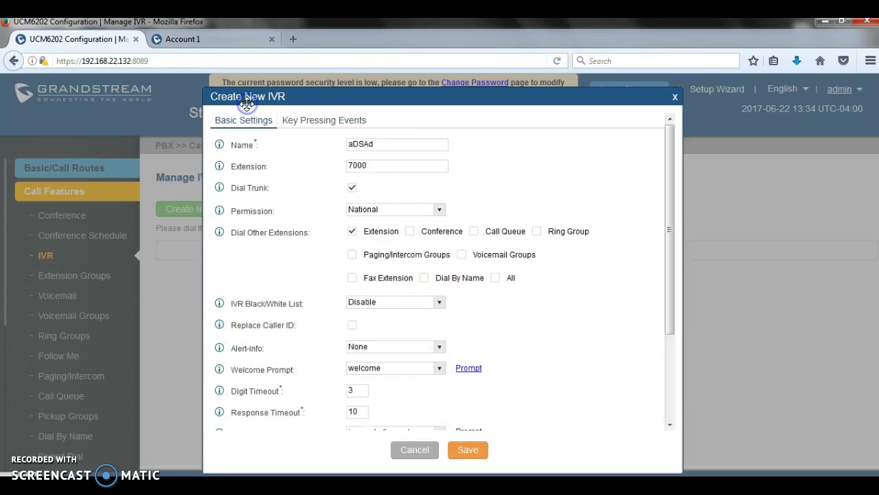
click(388, 210)
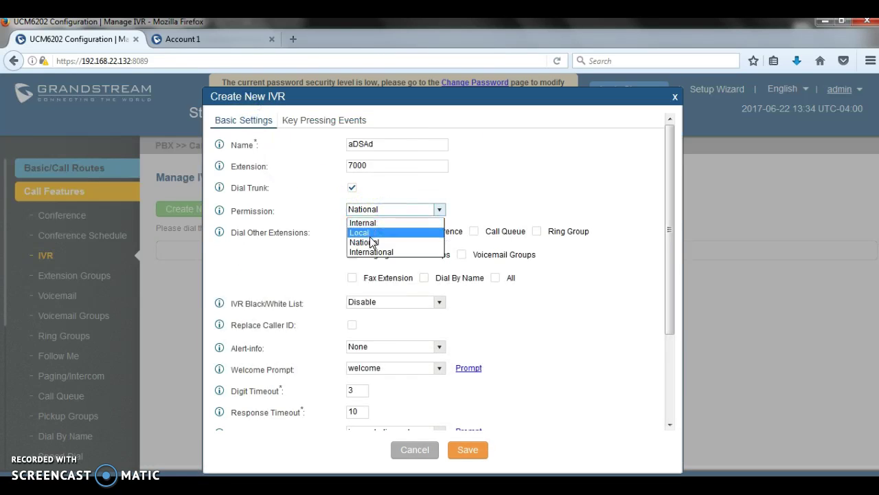
click(368, 234)
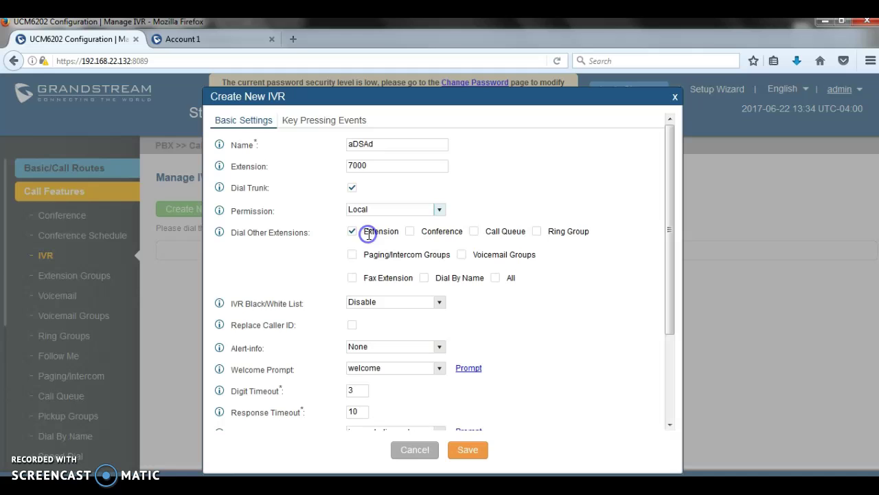
click(468, 449)
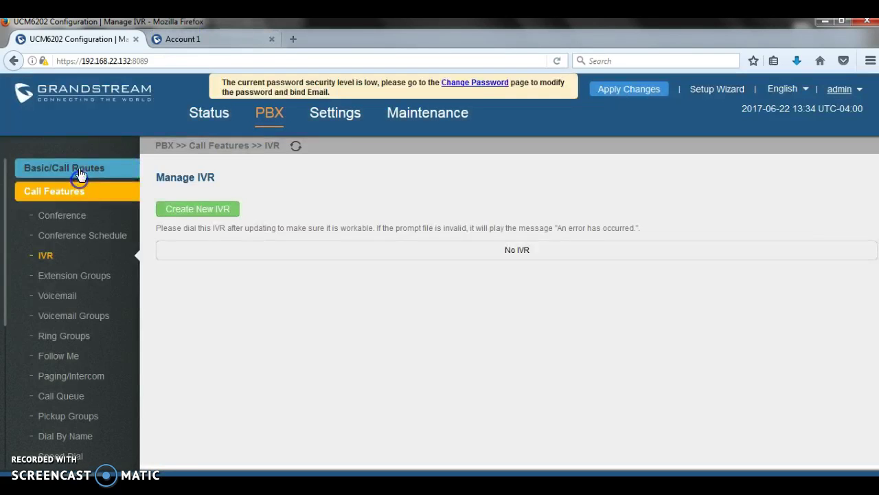
click(72, 169)
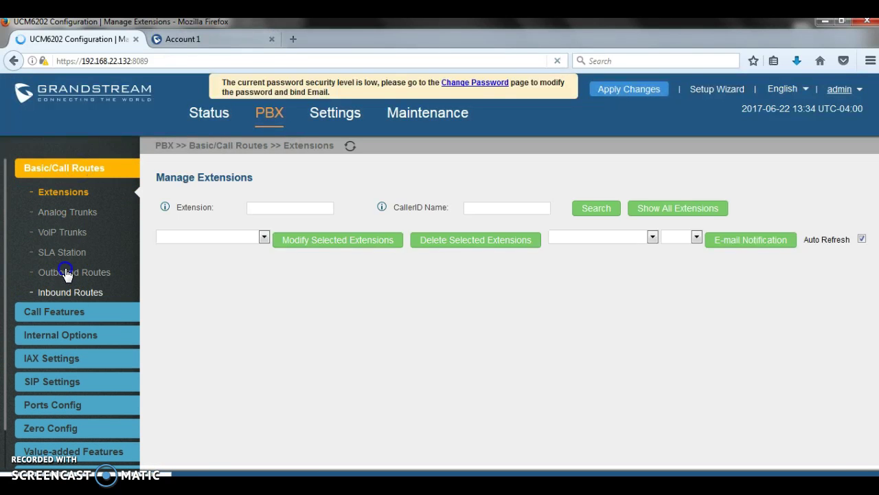
click(62, 273)
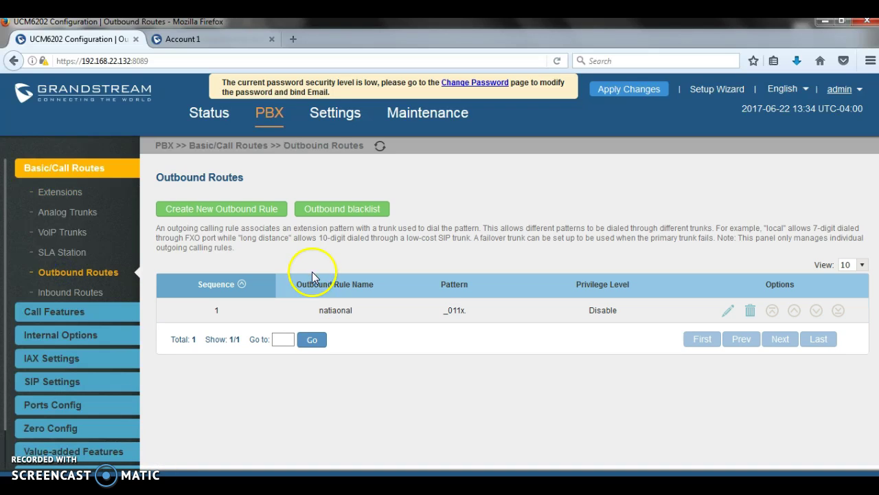
click(253, 211)
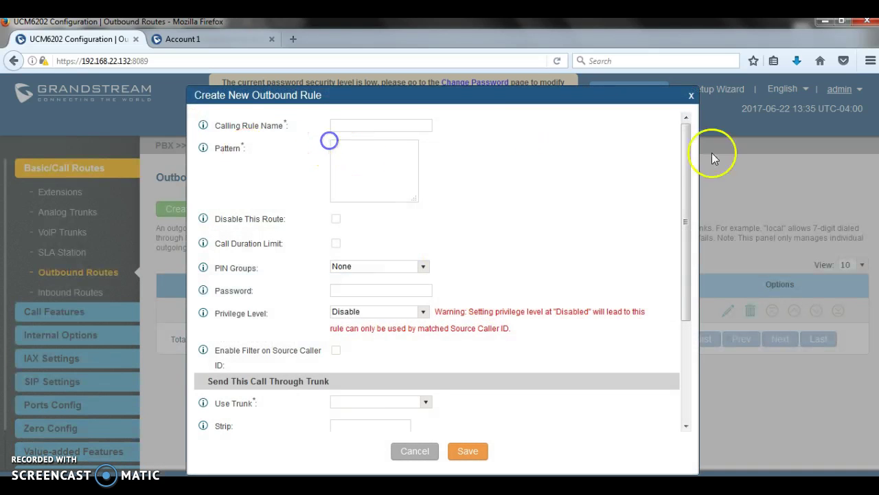
click(400, 160)
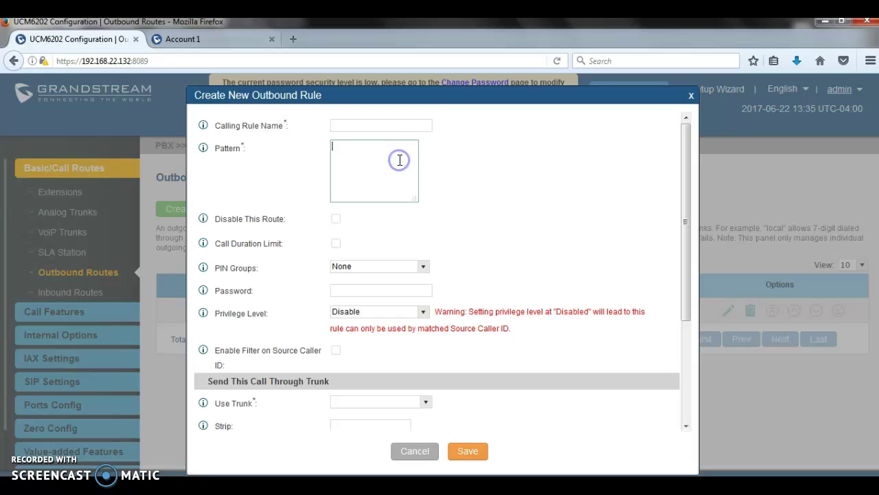
click(371, 121)
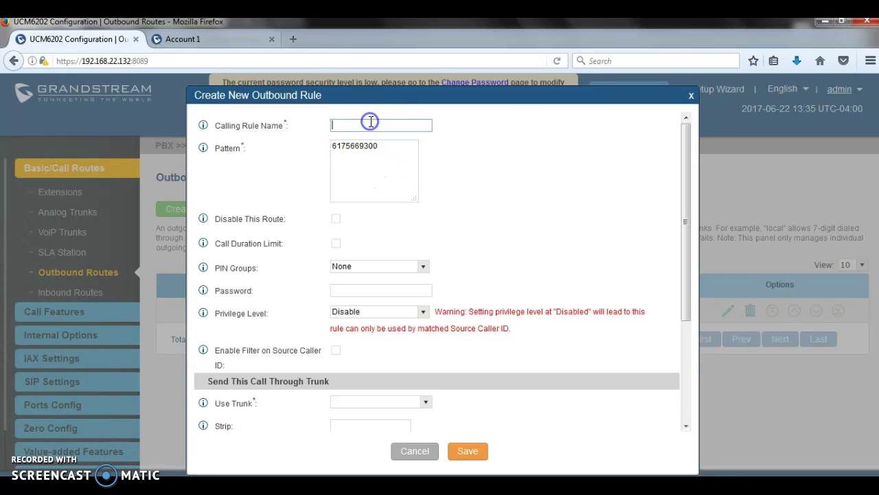
text(IVR)
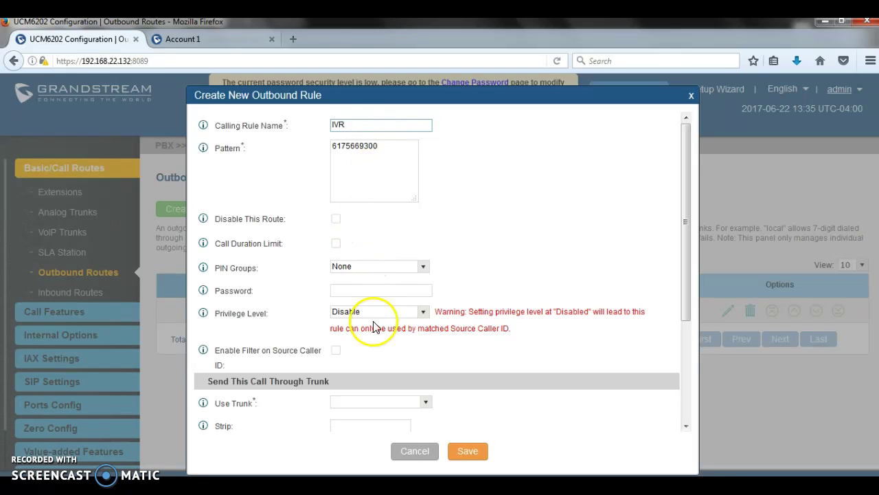
Give the IVR route Local privilege through SIPTrunks -- 8274 and save it
click(374, 311)
click(349, 344)
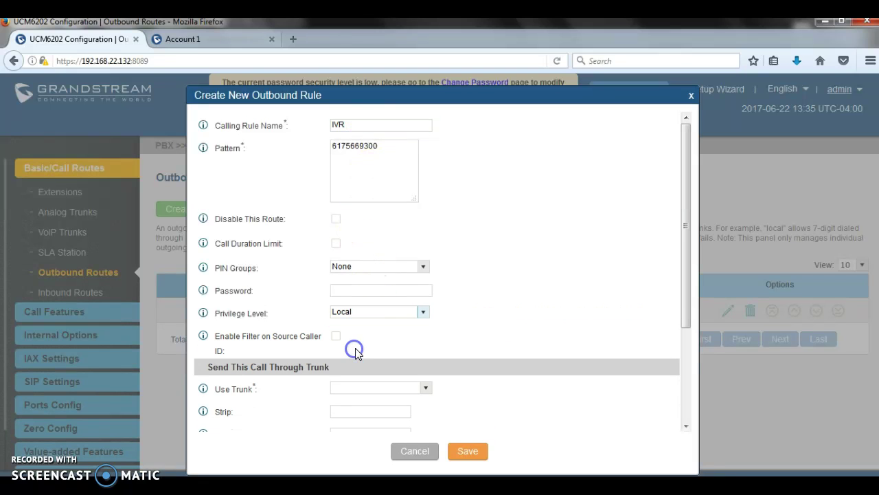
scroll(364, 350, down, 2)
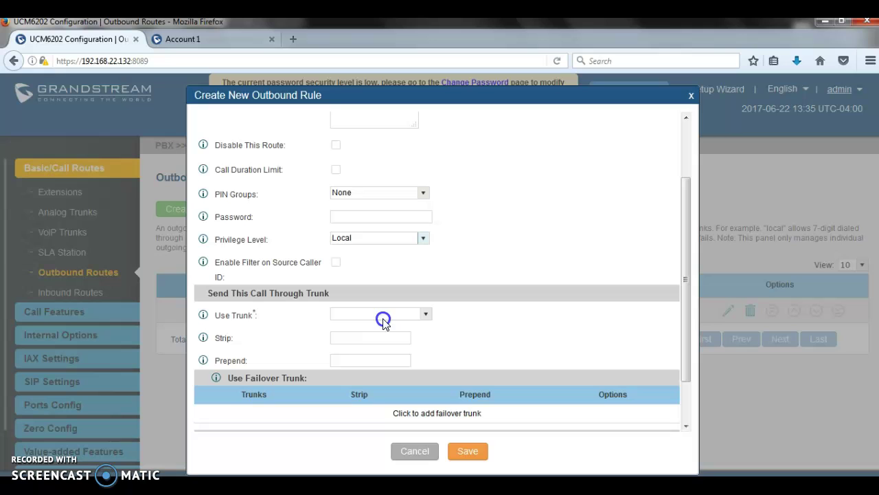
click(383, 314)
click(387, 327)
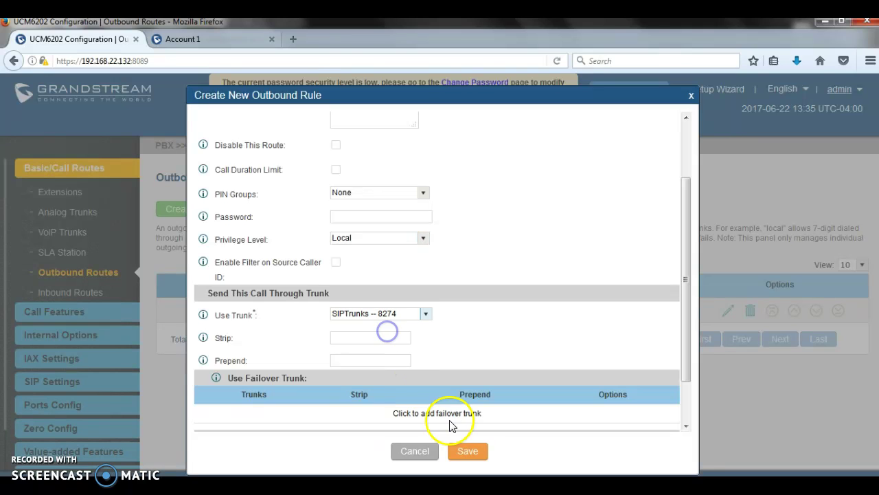
click(467, 451)
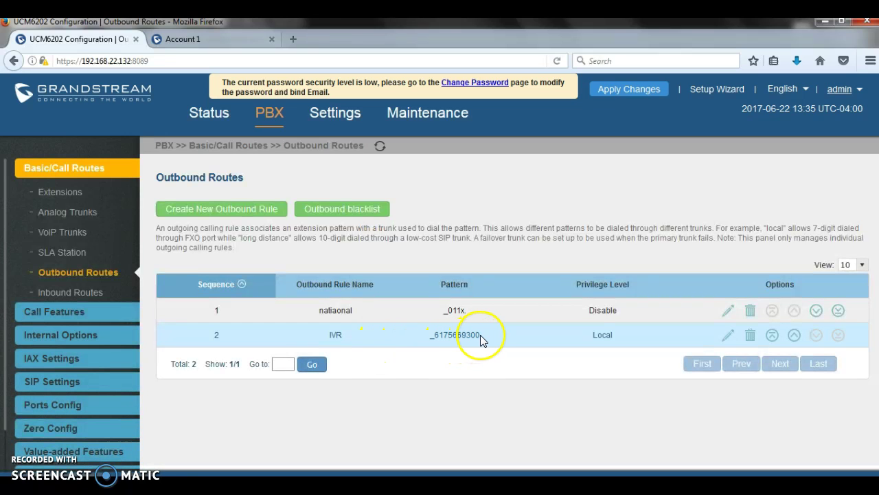
drag(480, 335, 434, 332)
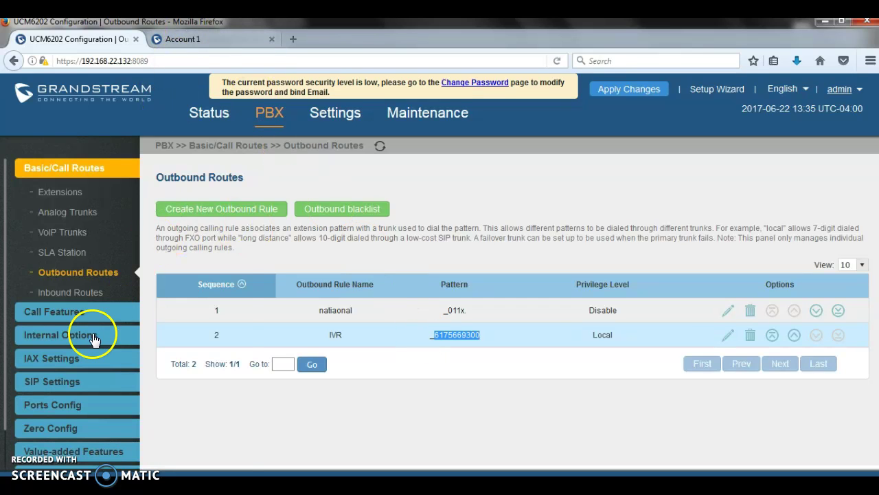
mouse_move(55, 313)
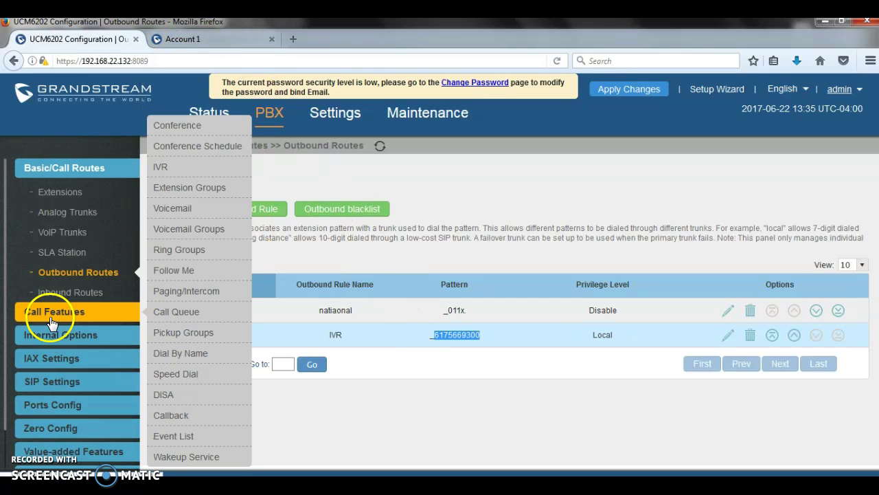
click(156, 167)
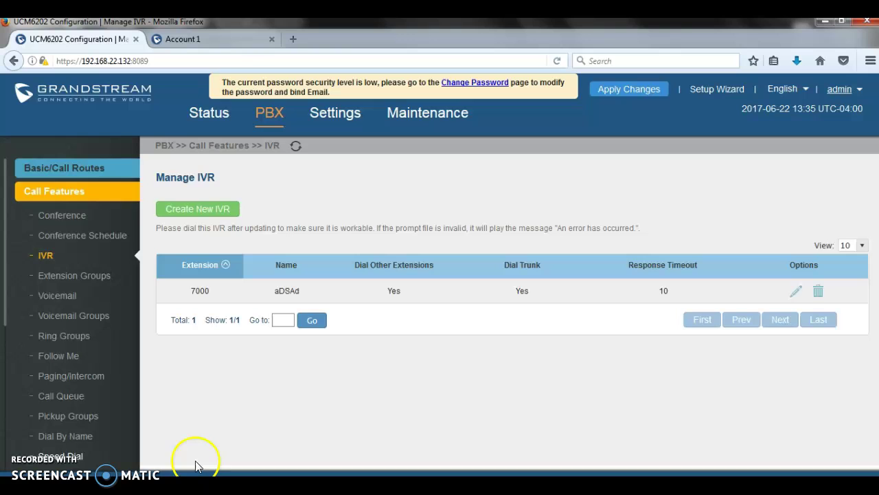
click(797, 292)
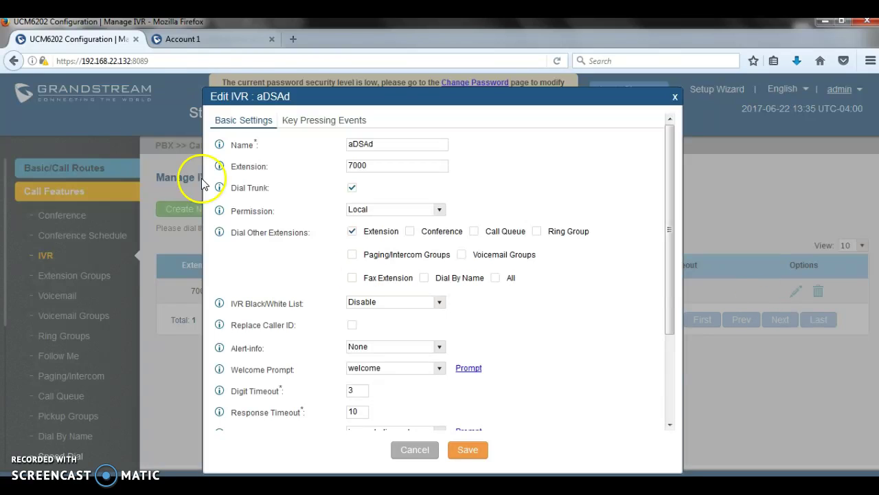
click(297, 119)
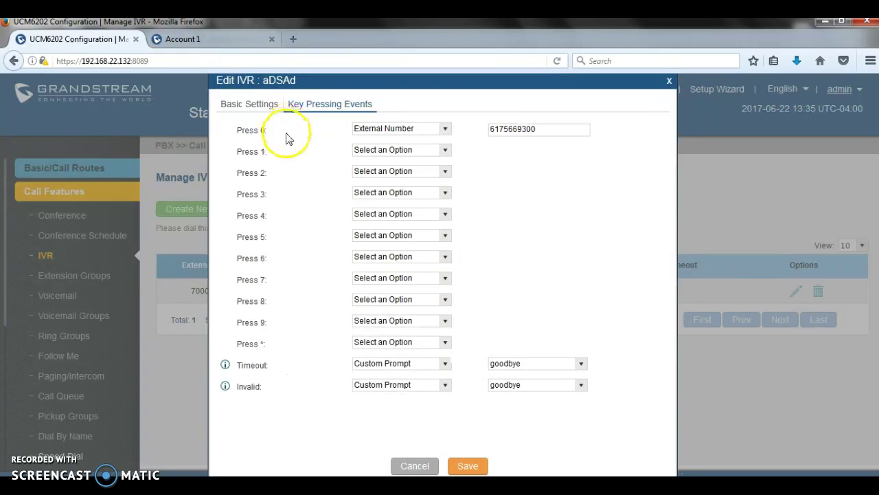
drag(555, 125, 512, 129)
mouse_move(438, 117)
mouse_down()
mouse_move(428, 112)
mouse_move(427, 124)
mouse_up()
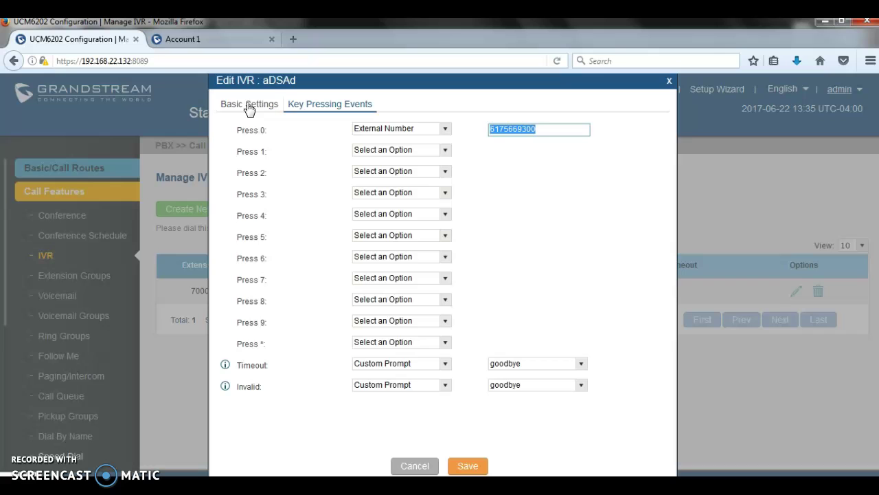
click(669, 81)
click(92, 169)
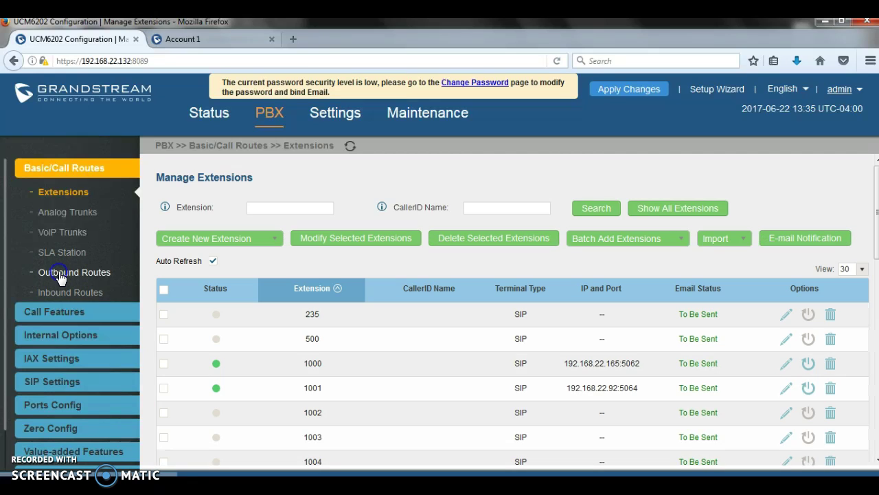
click(62, 275)
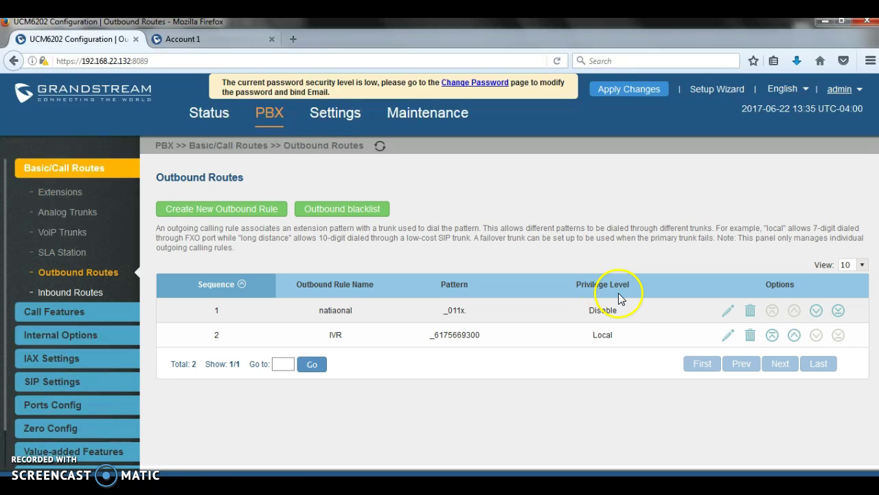
click(726, 335)
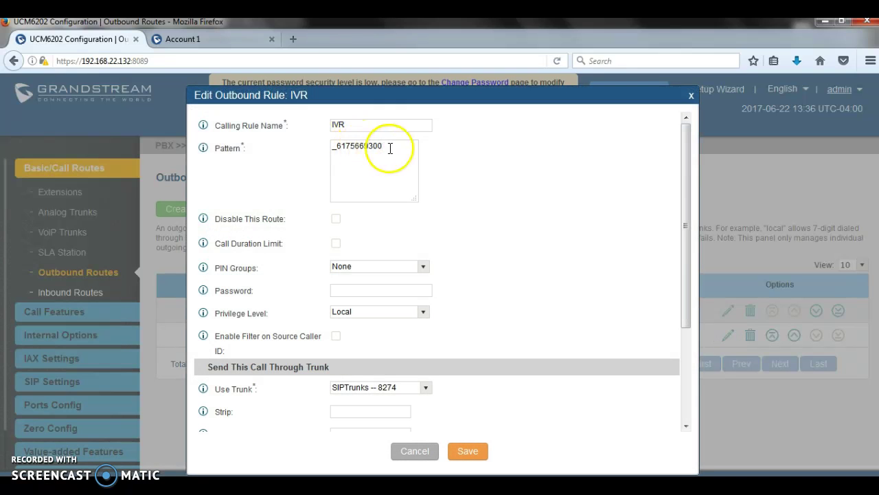
drag(389, 148, 338, 152)
text(_xxxxxxxxxx)
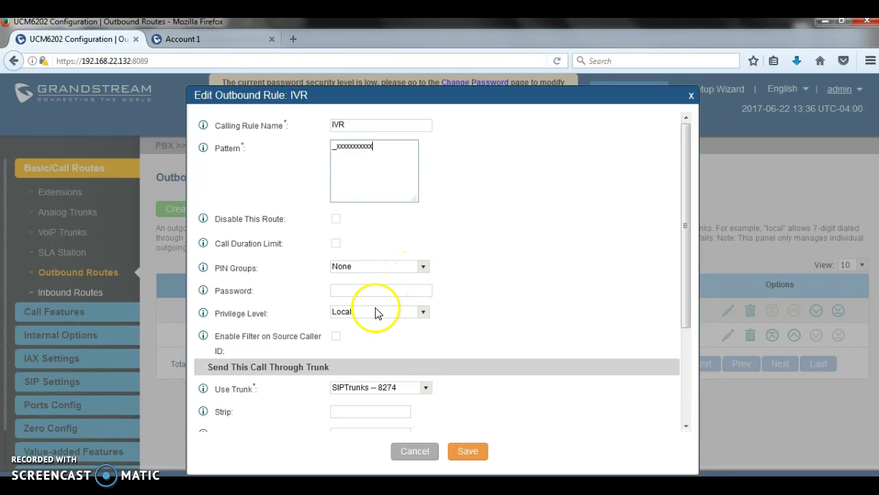
Leave the IVR route's PIN group set to None
click(345, 267)
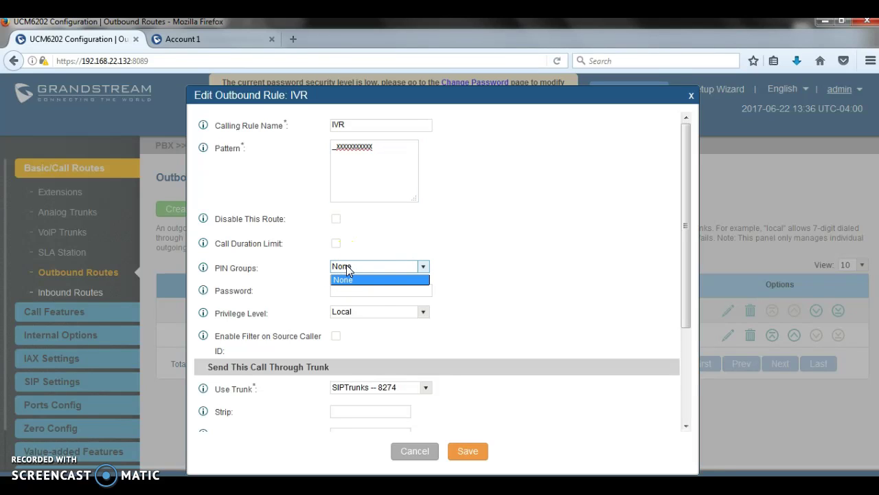
click(355, 280)
click(360, 290)
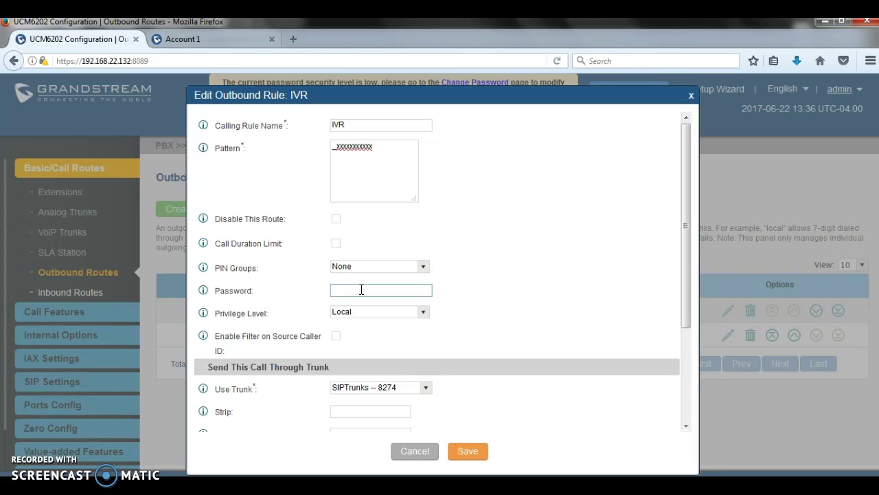
click(359, 266)
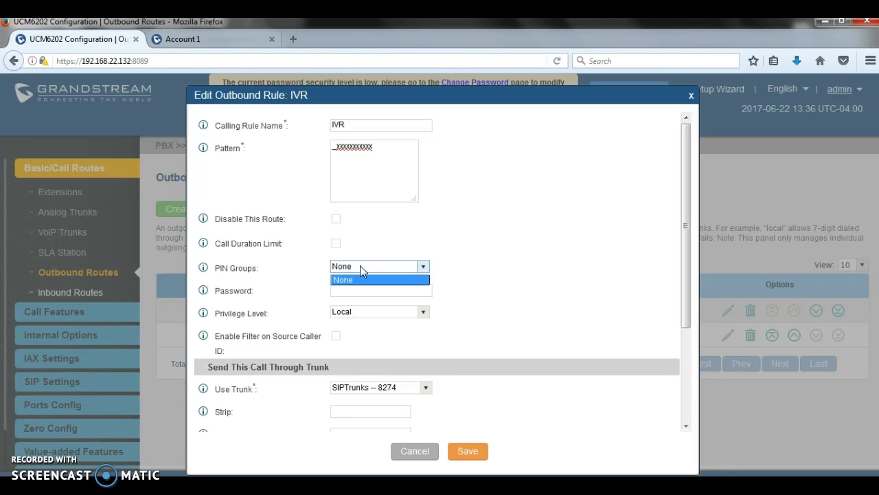
click(360, 265)
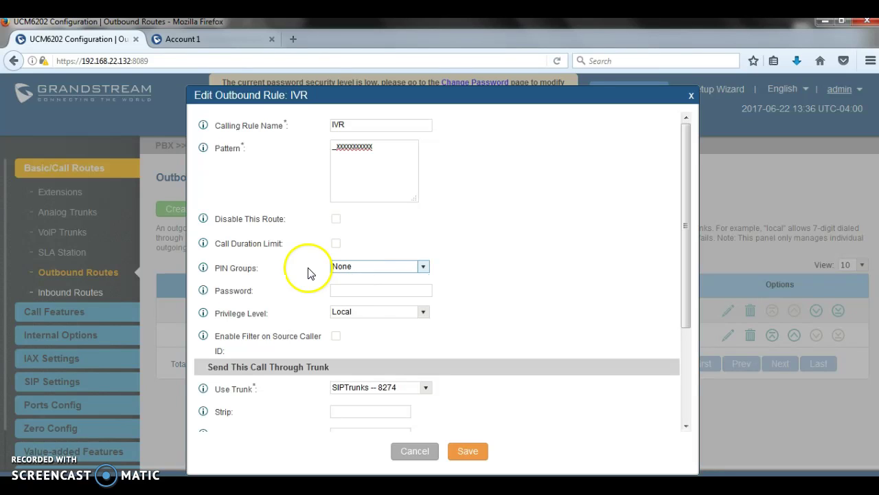
Save the IVR route's new pattern and begin a new PIN group
click(468, 452)
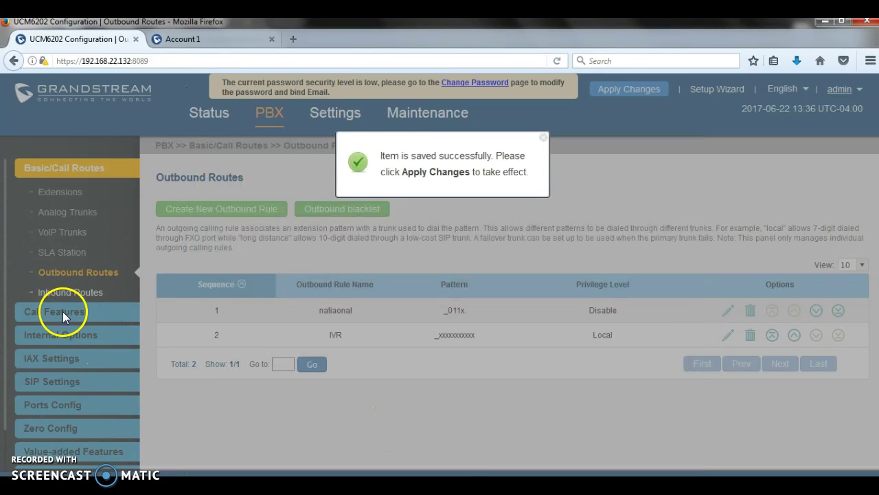
mouse_move(52, 316)
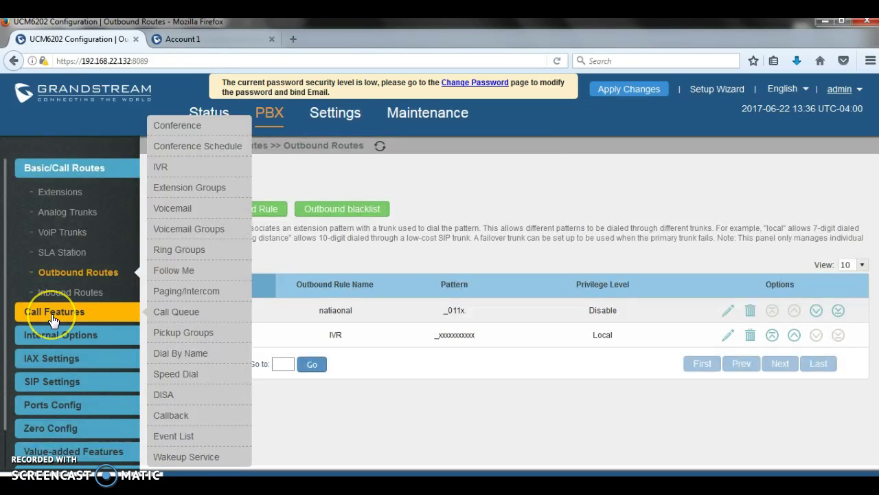
mouse_move(60, 335)
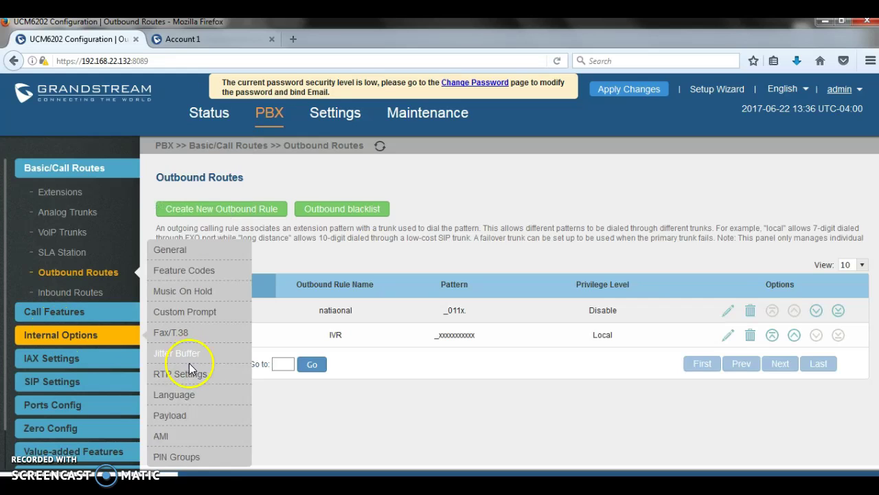
click(186, 457)
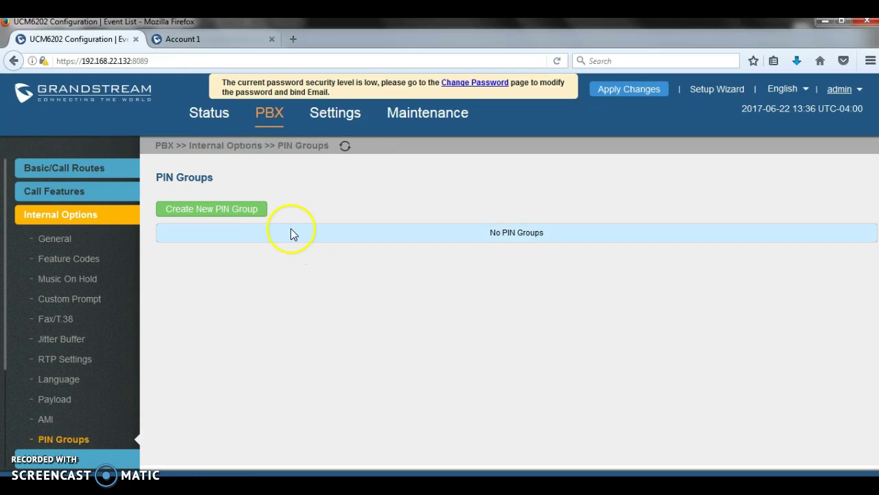
click(227, 210)
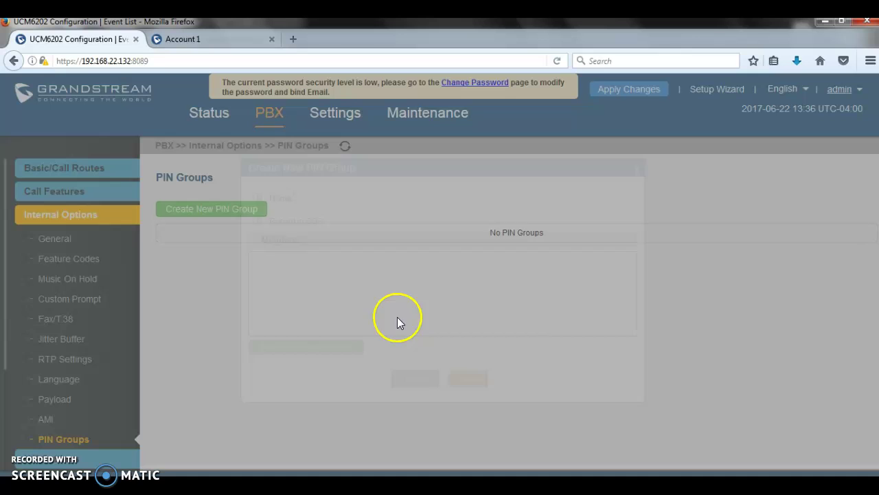
click(431, 197)
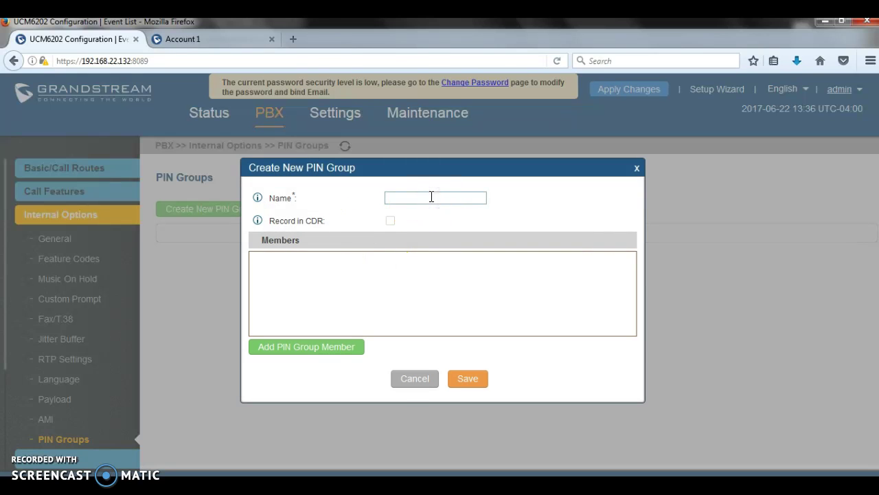
text(IT)
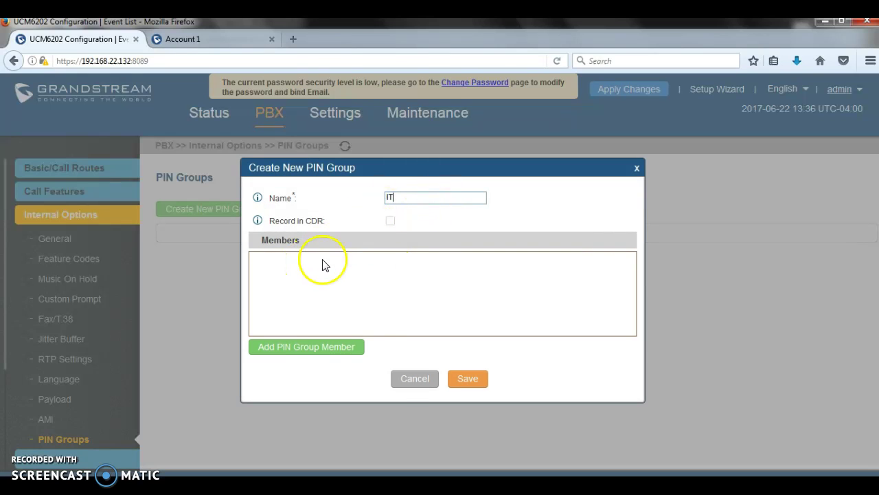
click(390, 220)
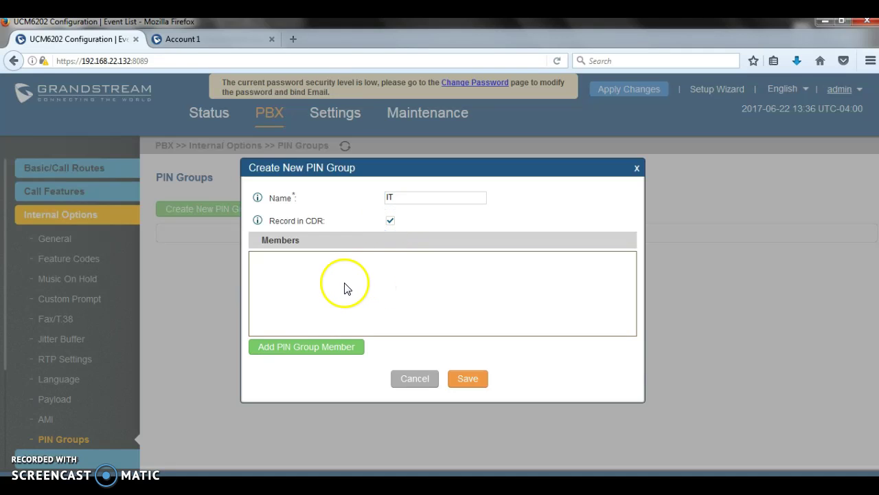
click(323, 347)
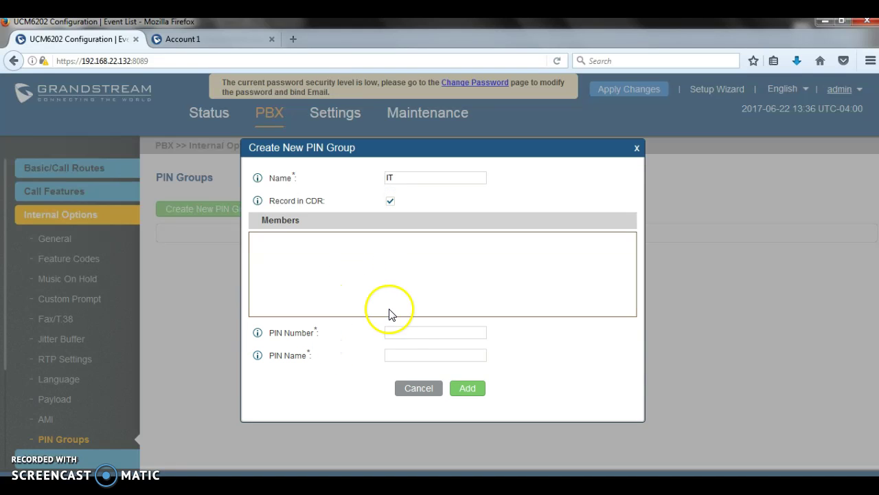
click(422, 332)
click(420, 355)
text(Ste)
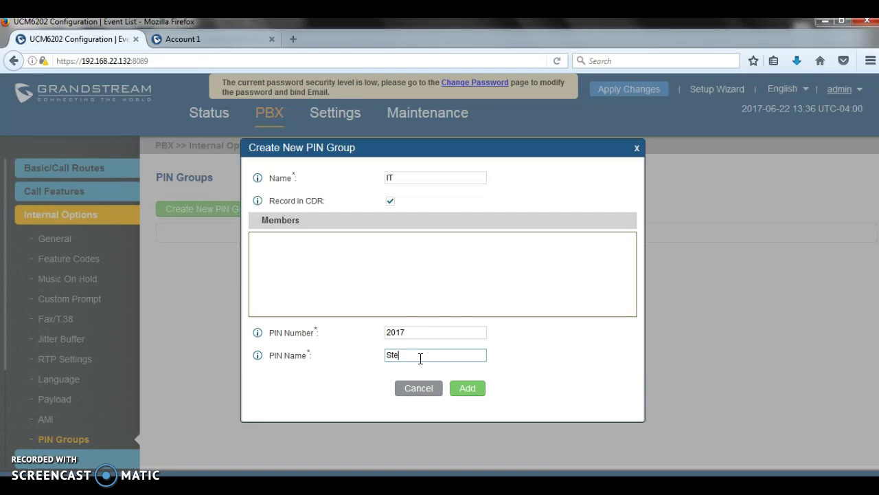
text(ve)
click(467, 388)
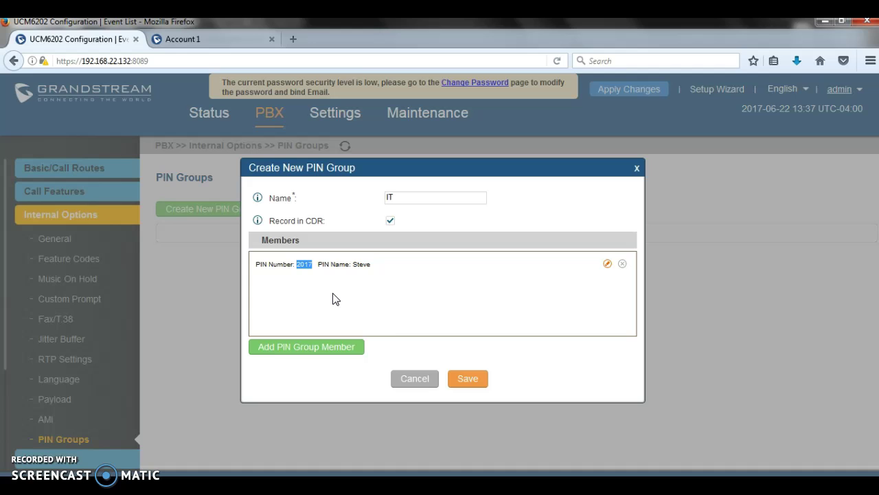
click(460, 380)
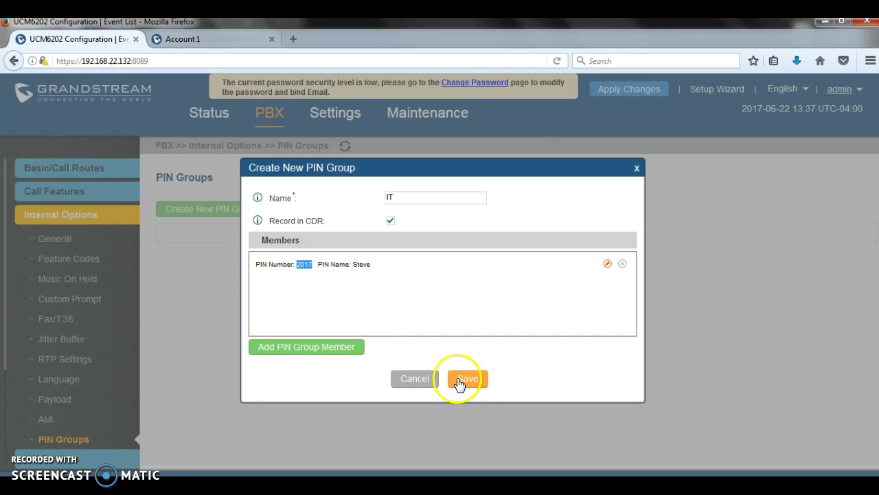